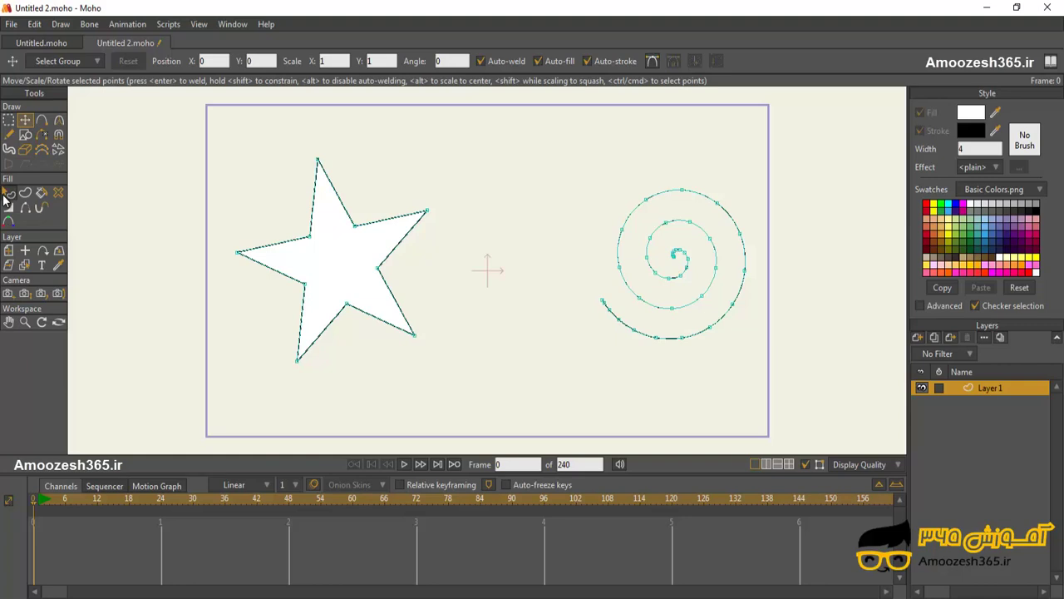
Select the star, the spiral and the star again with the Select Shape tool.
{"action": "left_click", "coordinate": [10, 197]}
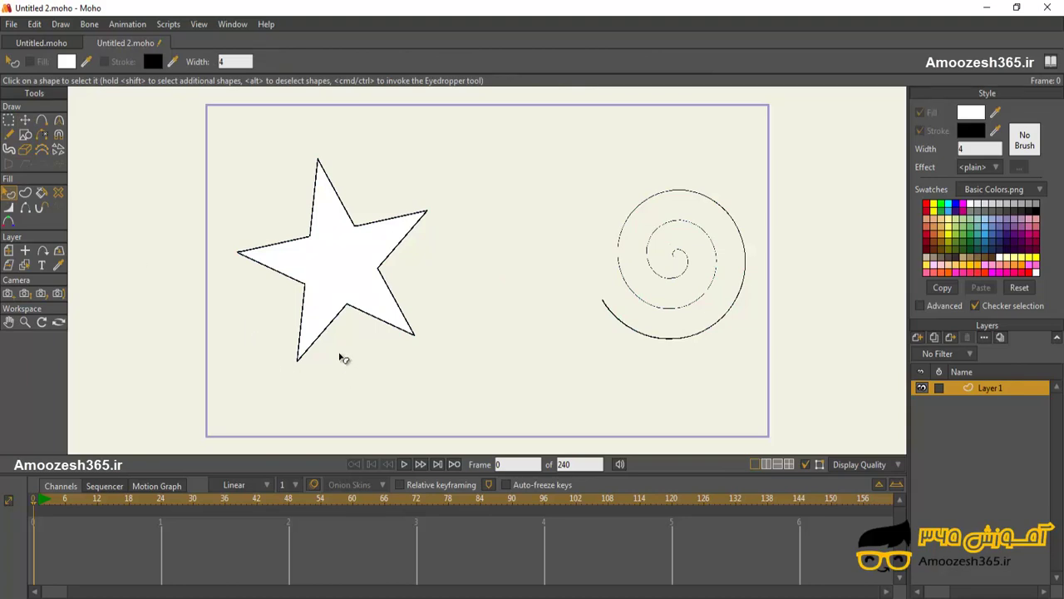
{"action": "left_click", "coordinate": [334, 288]}
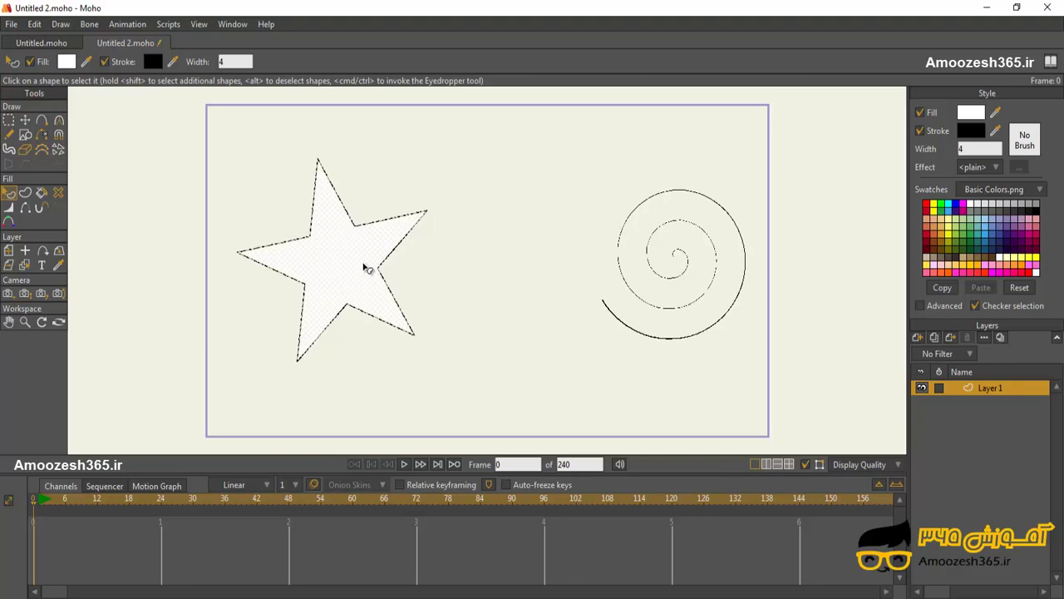
{"action": "left_click", "coordinate": [662, 337]}
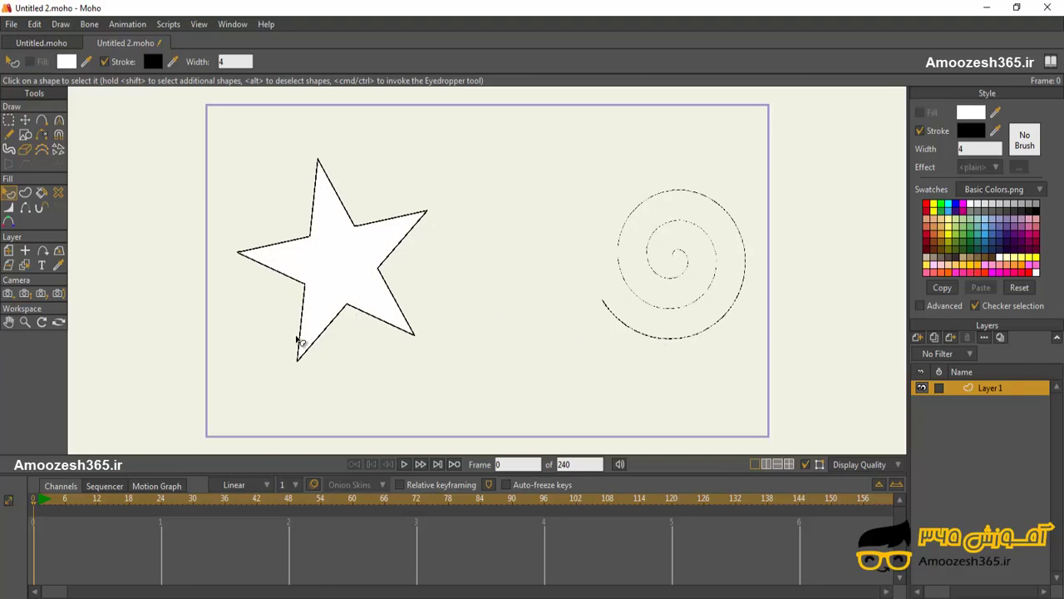
{"action": "left_click", "coordinate": [330, 294]}
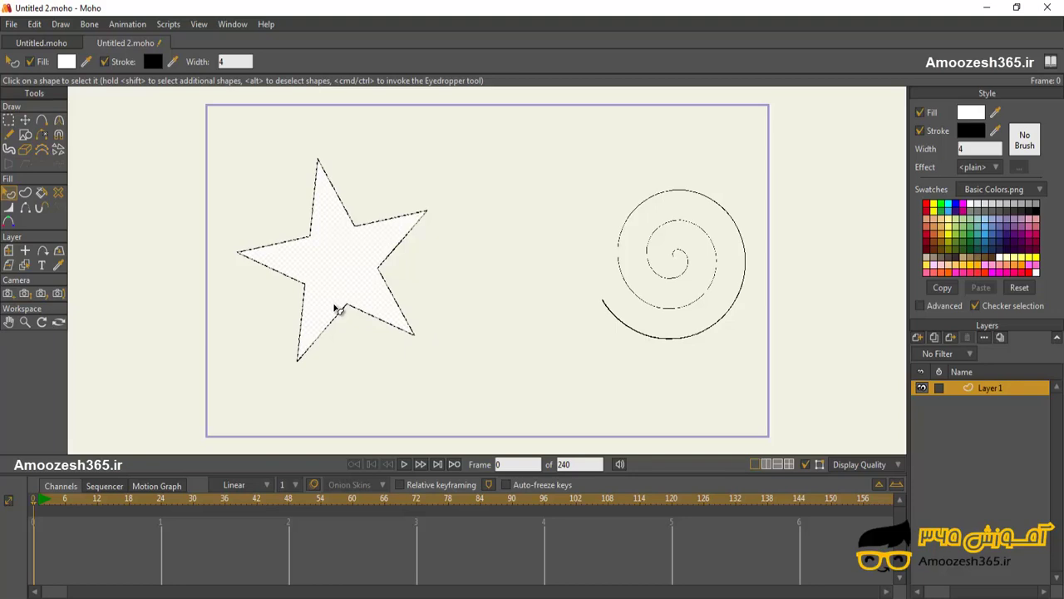
Select individual points on the star with Select Points, including those around its upper spike, and reselect the whole star with Select Shape.
{"action": "left_click", "coordinate": [9, 121]}
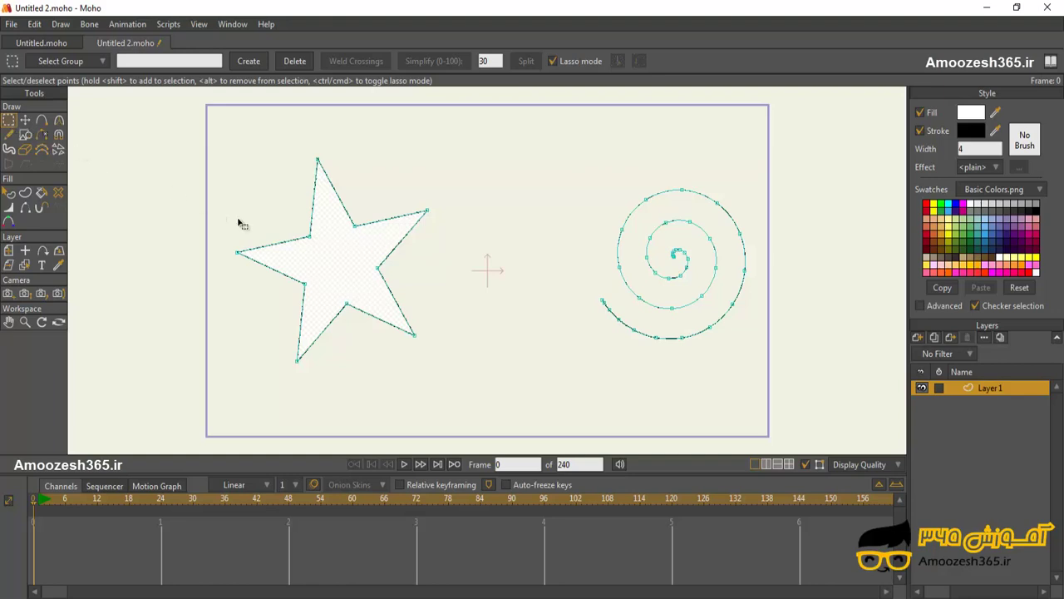
{"action": "left_click", "coordinate": [238, 252]}
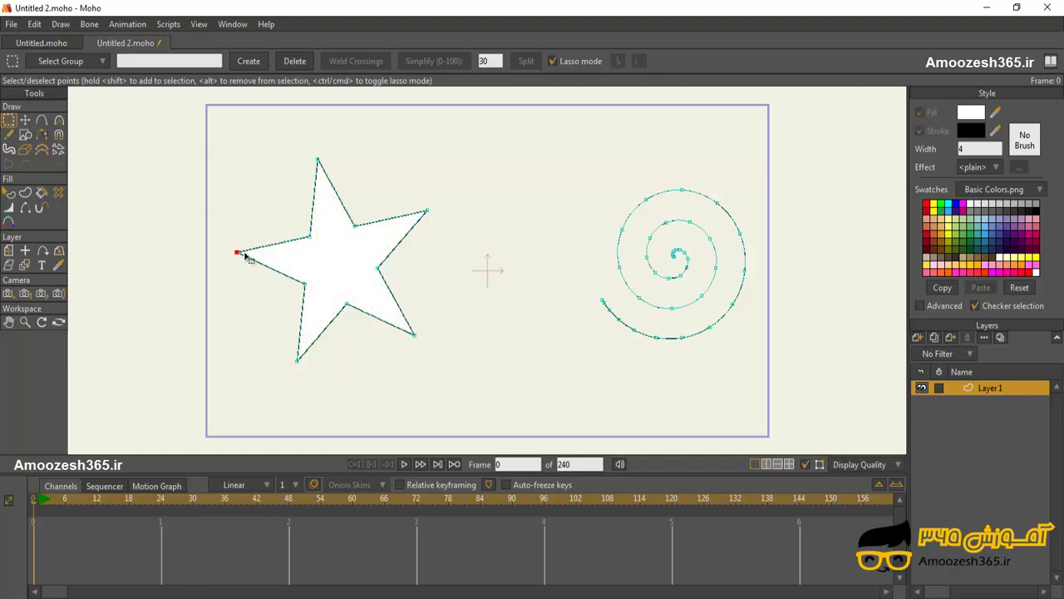
{"action": "mouse_move", "coordinate": [468, 151]}
{"action": "left_mouse_down"}
{"action": "mouse_move", "coordinate": [343, 250]}
{"action": "mouse_move", "coordinate": [303, 266]}
{"action": "mouse_move", "coordinate": [251, 213]}
{"action": "mouse_move", "coordinate": [301, 140]}
{"action": "mouse_move", "coordinate": [462, 156]}
{"action": "left_mouse_up"}
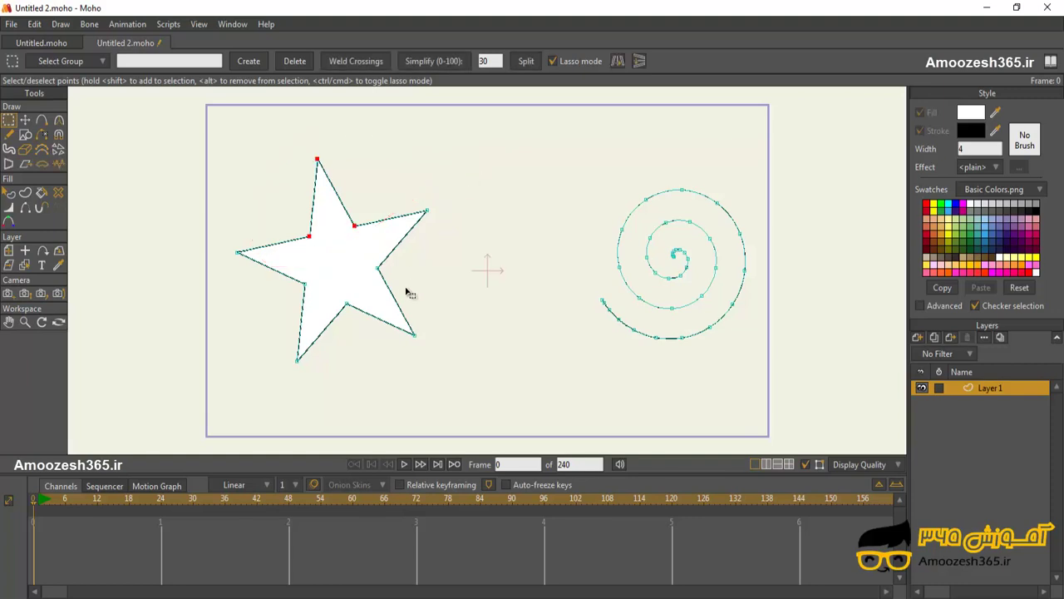
{"action": "left_click", "coordinate": [8, 192]}
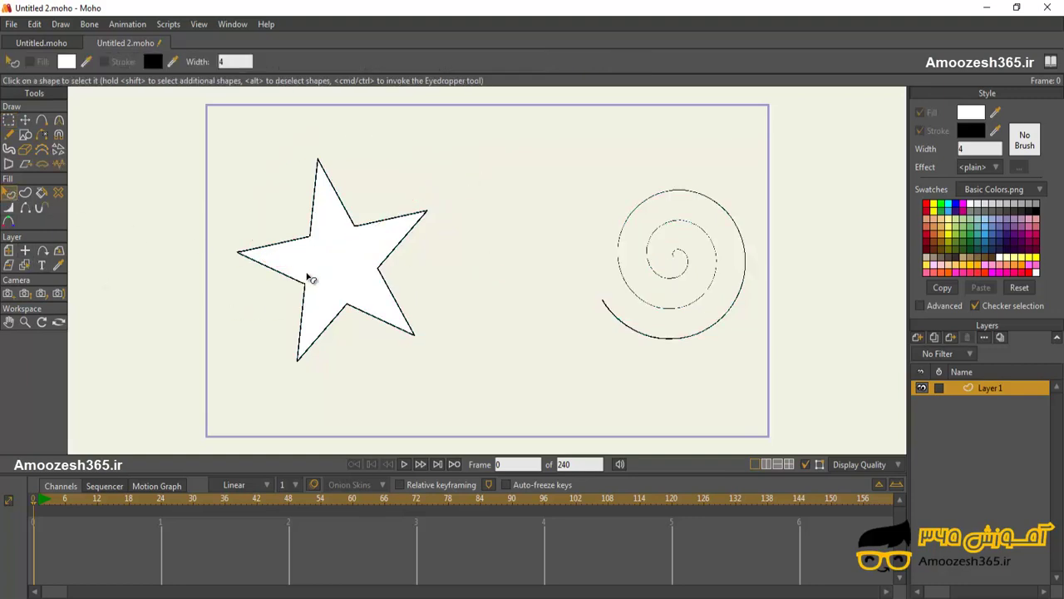
{"action": "left_click", "coordinate": [314, 279]}
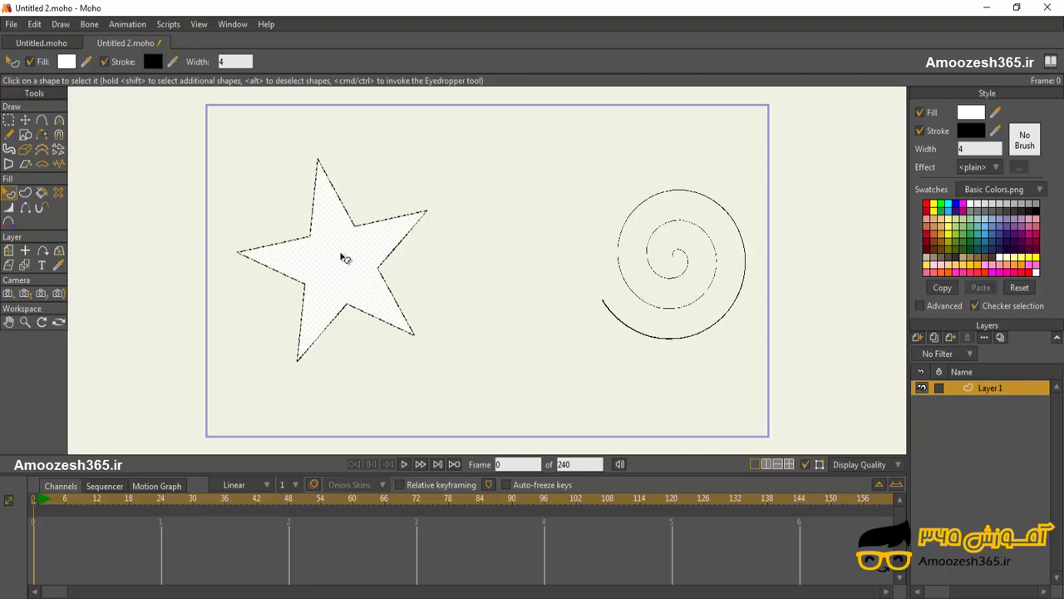
Lasso five points around the left and lower-left part of the star with Select Points.
{"action": "left_click", "coordinate": [25, 121]}
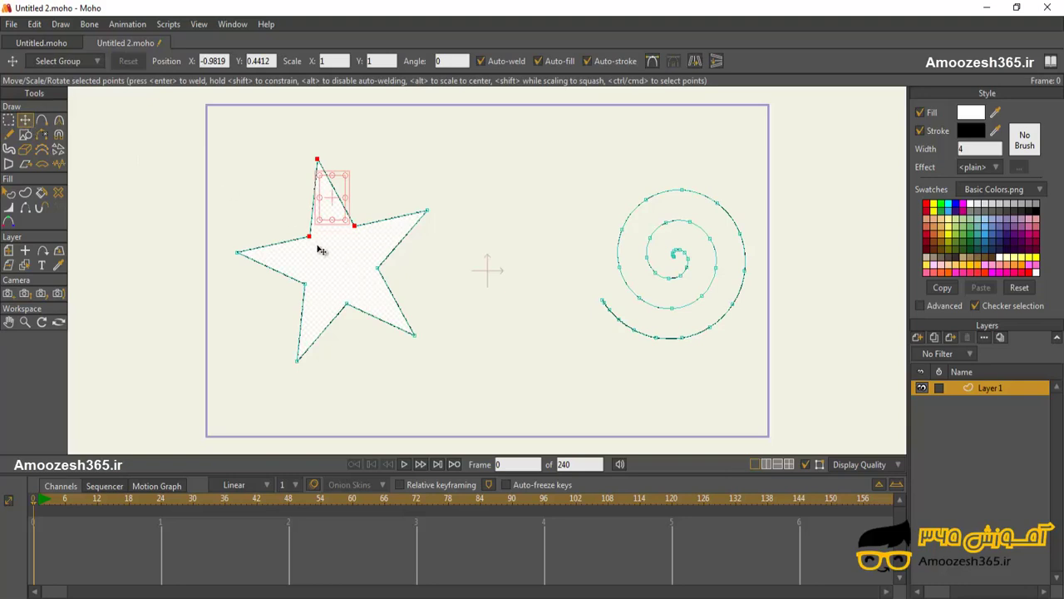
{"action": "left_click", "coordinate": [9, 121]}
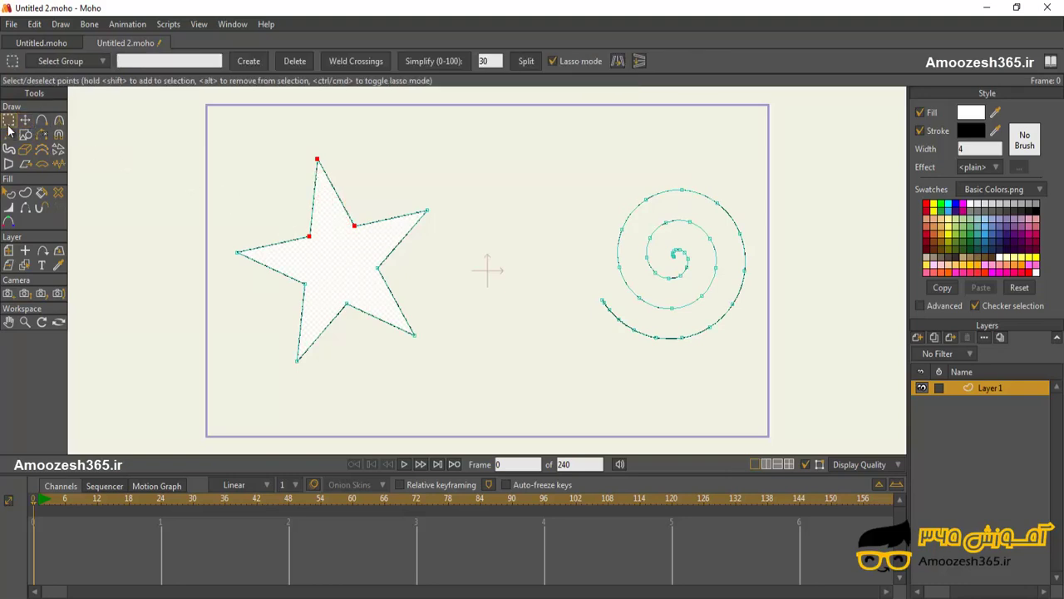
{"action": "mouse_move", "coordinate": [489, 135]}
{"action": "left_mouse_down"}
{"action": "mouse_move", "coordinate": [351, 279]}
{"action": "mouse_move", "coordinate": [265, 403]}
{"action": "mouse_move", "coordinate": [232, 222]}
{"action": "mouse_move", "coordinate": [290, 168]}
{"action": "mouse_move", "coordinate": [344, 169]}
{"action": "mouse_move", "coordinate": [370, 188]}
{"action": "left_mouse_up"}
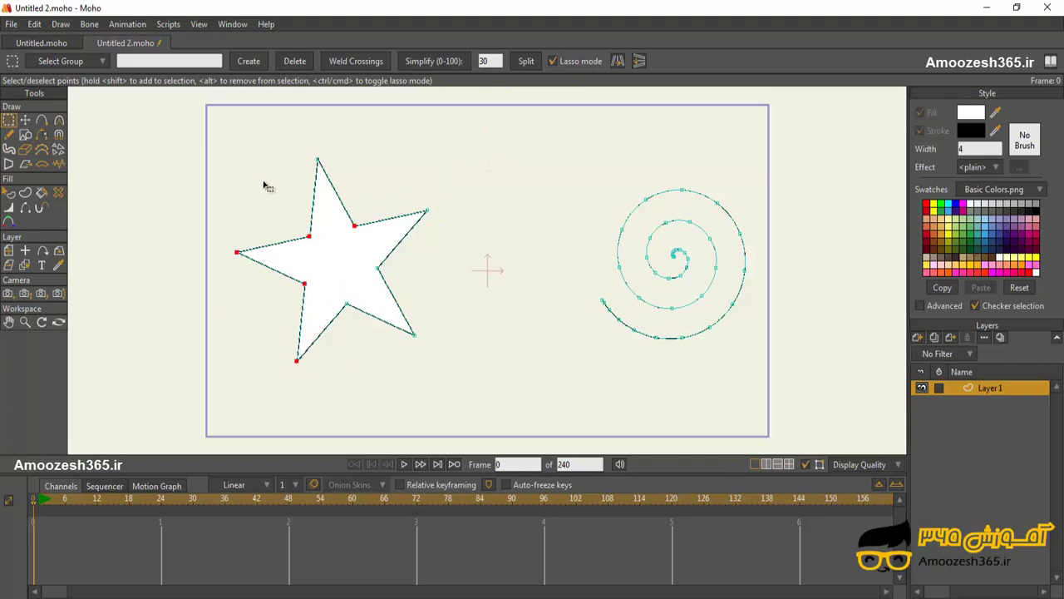
Select all points of the star with Transform Points and move the star slightly right and down.
{"action": "left_click", "coordinate": [28, 127]}
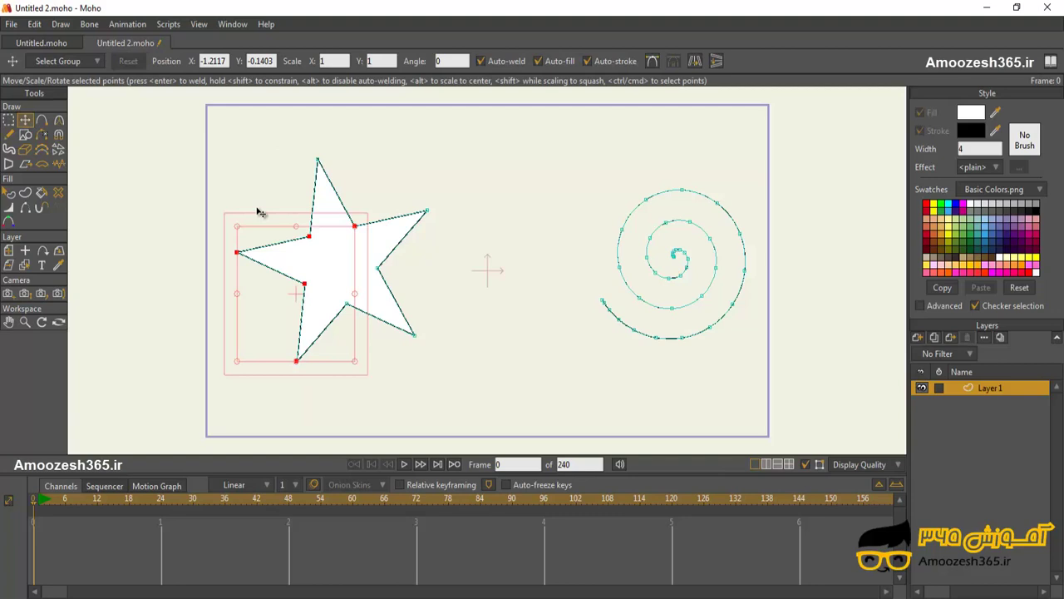
{"action": "left_click", "coordinate": [328, 268], "text": "ctrl"}
{"action": "left_click_drag", "start_coordinate": [366, 268], "coordinate": [333, 272]}
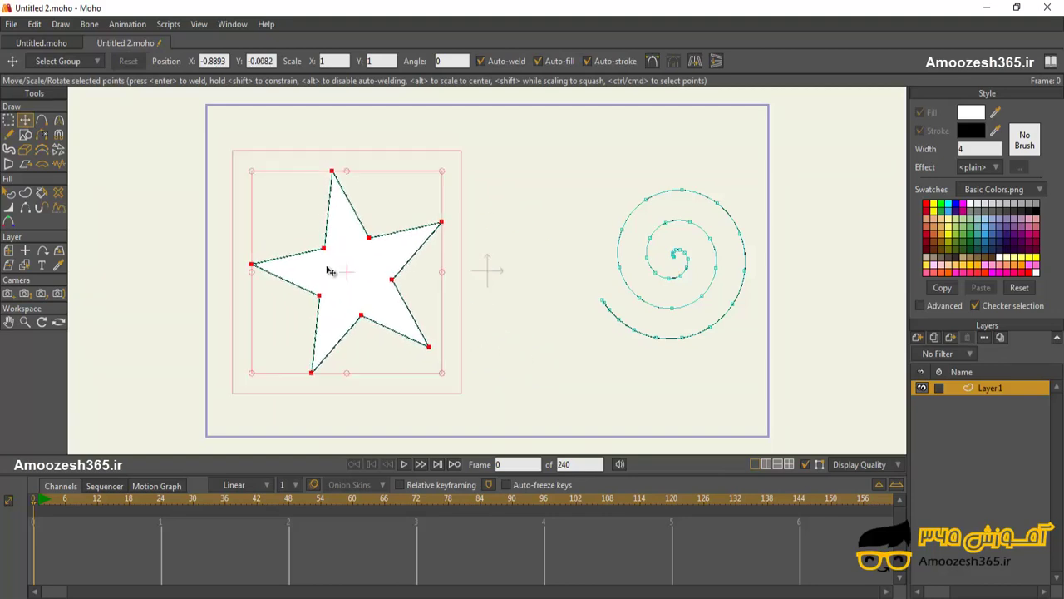
Select the star as a shape with the Select Shape tool.
{"action": "left_click", "coordinate": [8, 192]}
{"action": "left_click", "coordinate": [355, 276]}
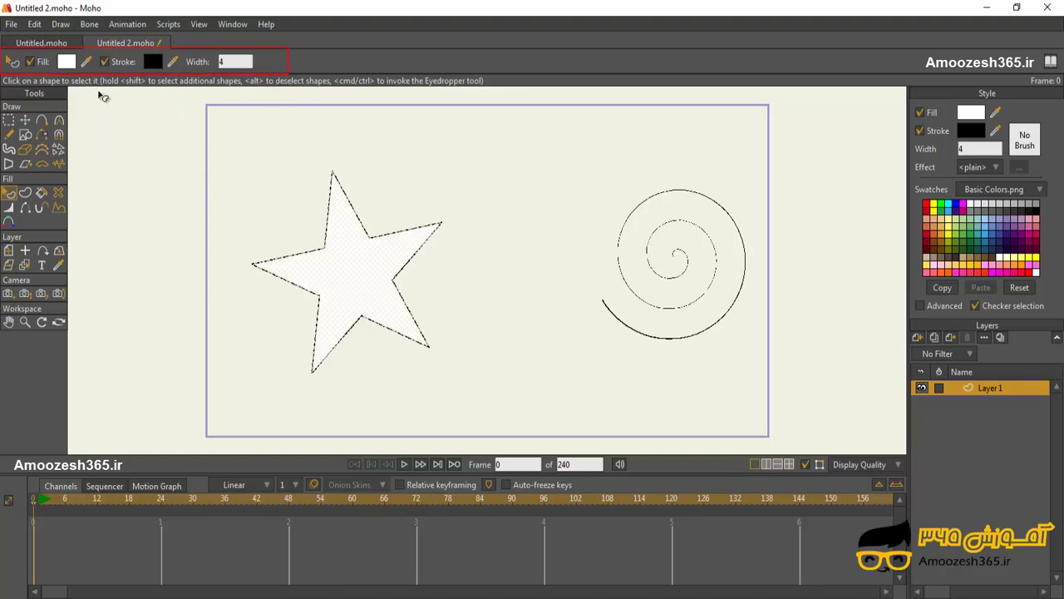
Toggle the star's fill off and on repeatedly, leaving it enabled.
{"action": "left_click", "coordinate": [30, 61]}
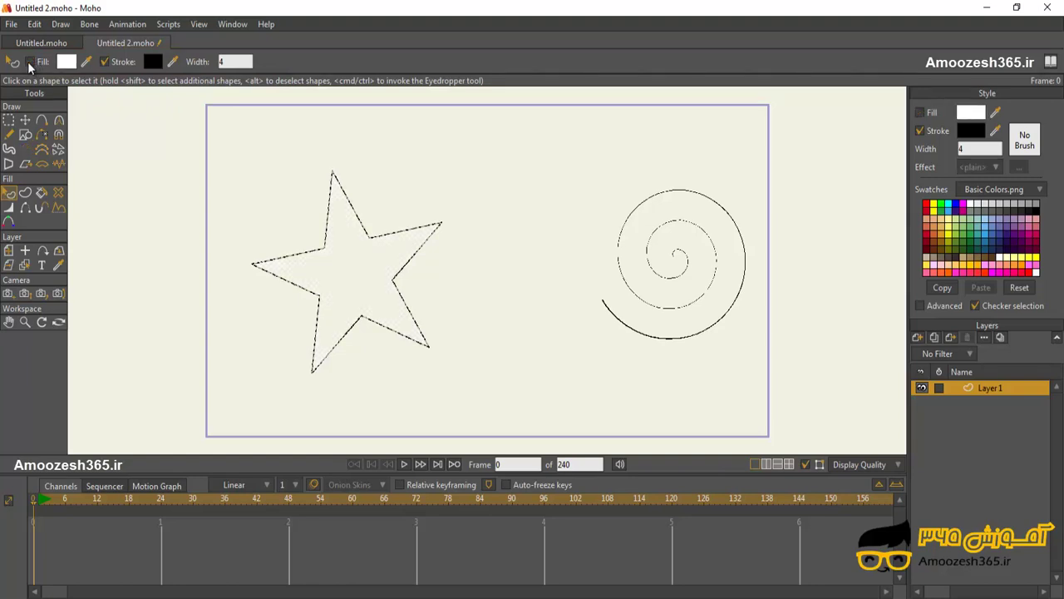
{"action": "left_click", "coordinate": [31, 62]}
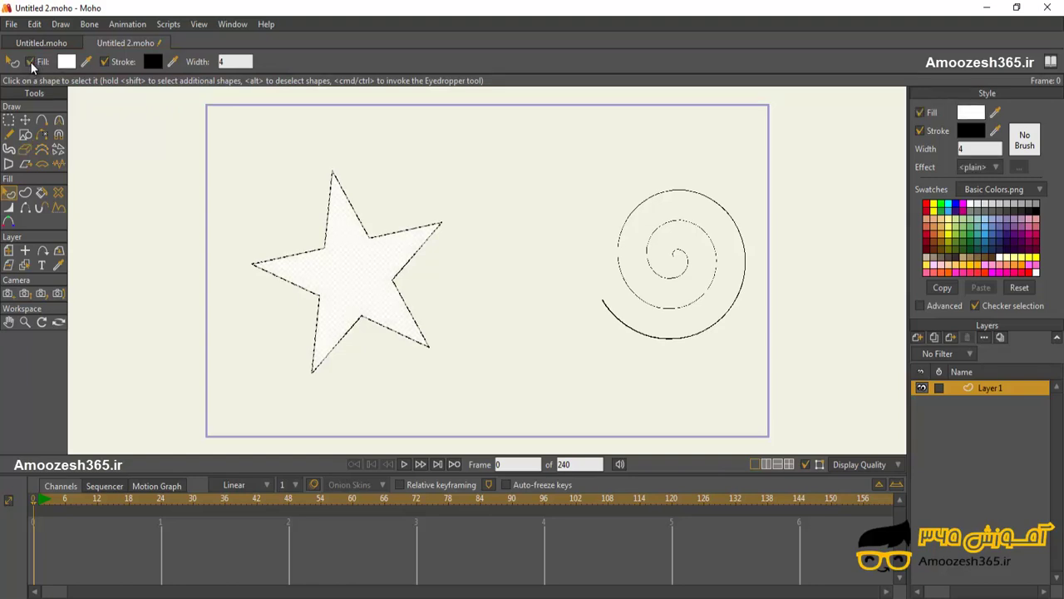
{"action": "left_click", "coordinate": [31, 62]}
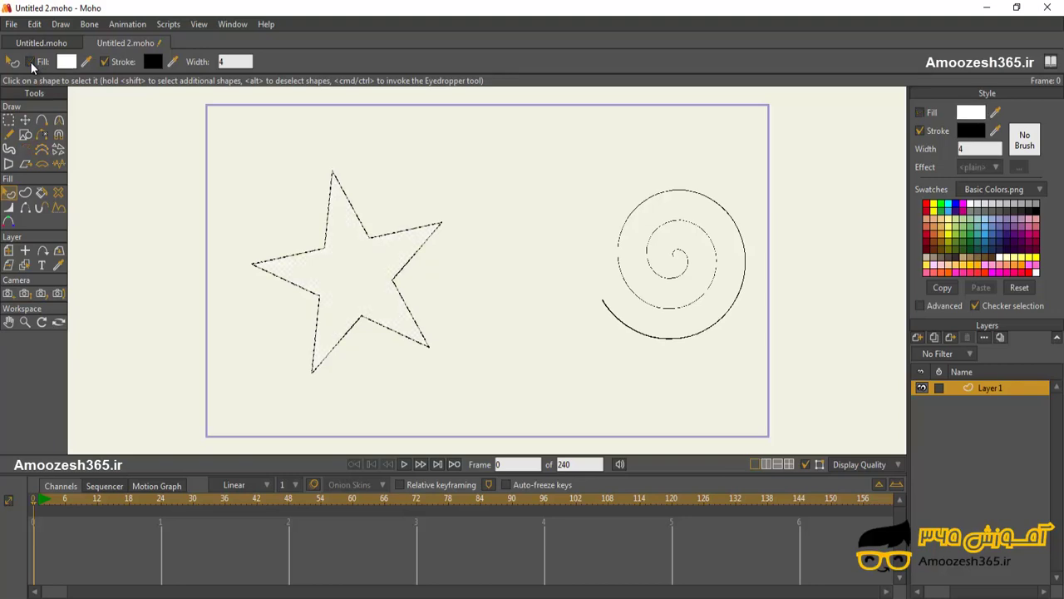
{"action": "left_click", "coordinate": [31, 62]}
{"action": "left_click", "coordinate": [31, 63]}
{"action": "left_click", "coordinate": [31, 63]}
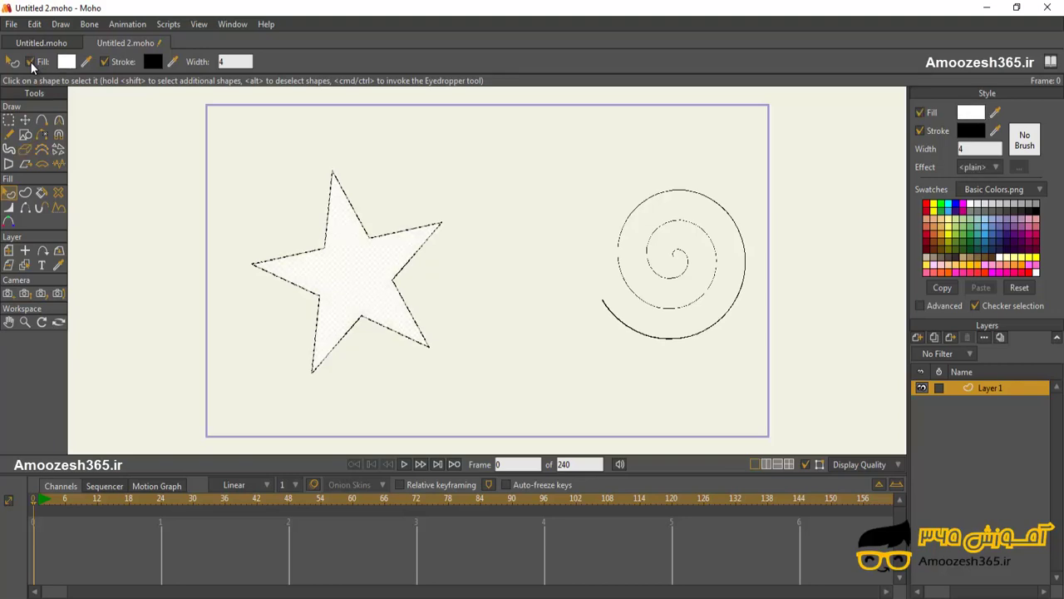
{"action": "left_click", "coordinate": [31, 63]}
{"action": "left_click", "coordinate": [31, 63]}
{"action": "mouse_move", "coordinate": [908, 88]}
{"action": "left_mouse_down"}
{"action": "mouse_move", "coordinate": [1063, 256]}
{"action": "mouse_move", "coordinate": [1062, 241]}
{"action": "left_mouse_up"}
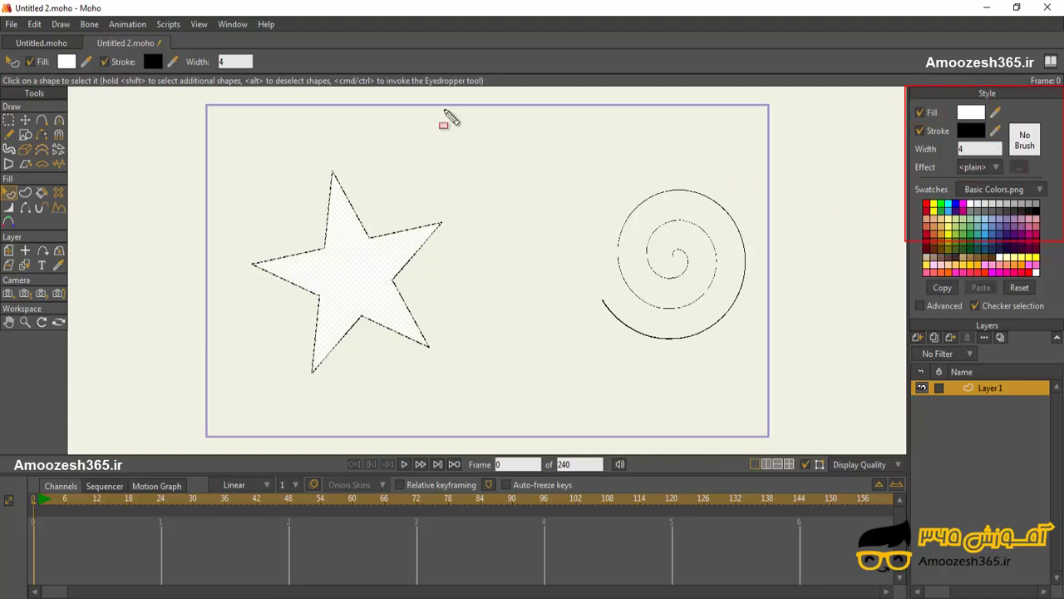
{"action": "left_click_drag", "start_coordinate": [913, 103], "coordinate": [995, 126]}
{"action": "left_click_drag", "start_coordinate": [21, 53], "coordinate": [78, 72]}
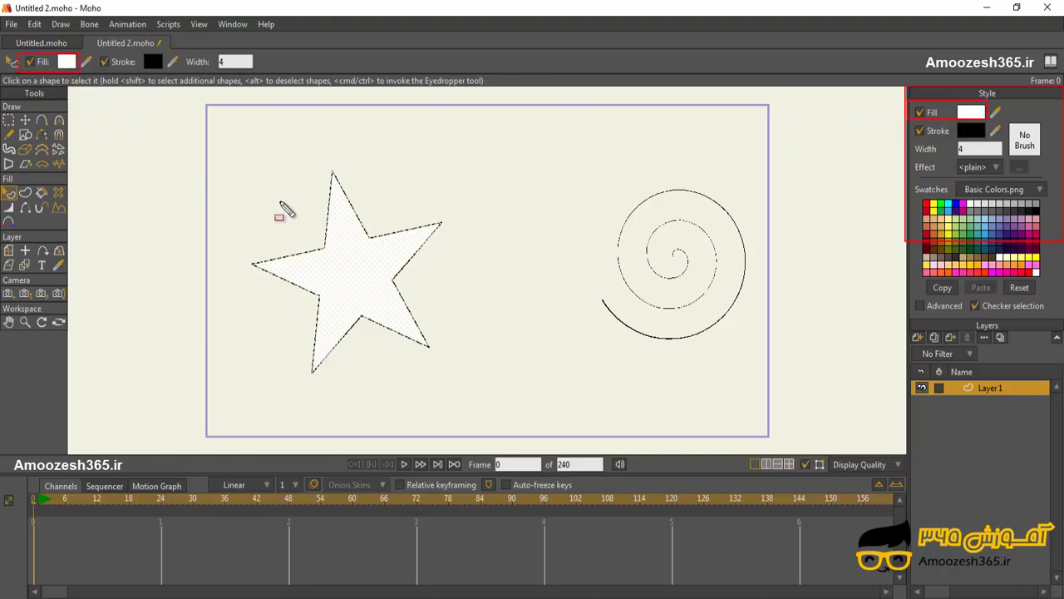
{"action": "key", "text": "Escape"}
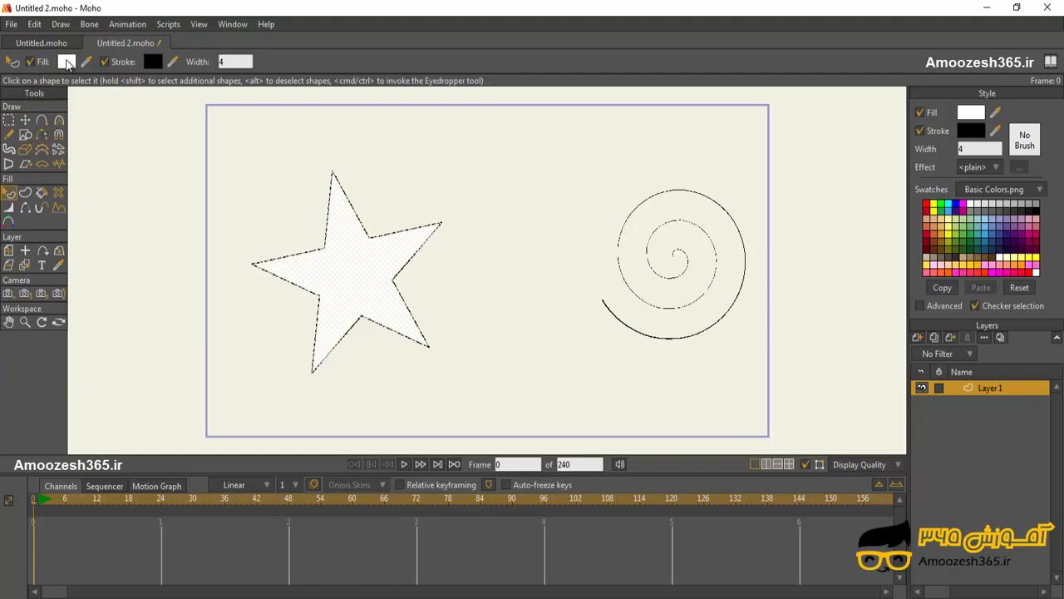
Set the star's fill to the salmon colour FF9574, trying red and green tones in the colour picker first.
{"action": "left_click", "coordinate": [67, 65]}
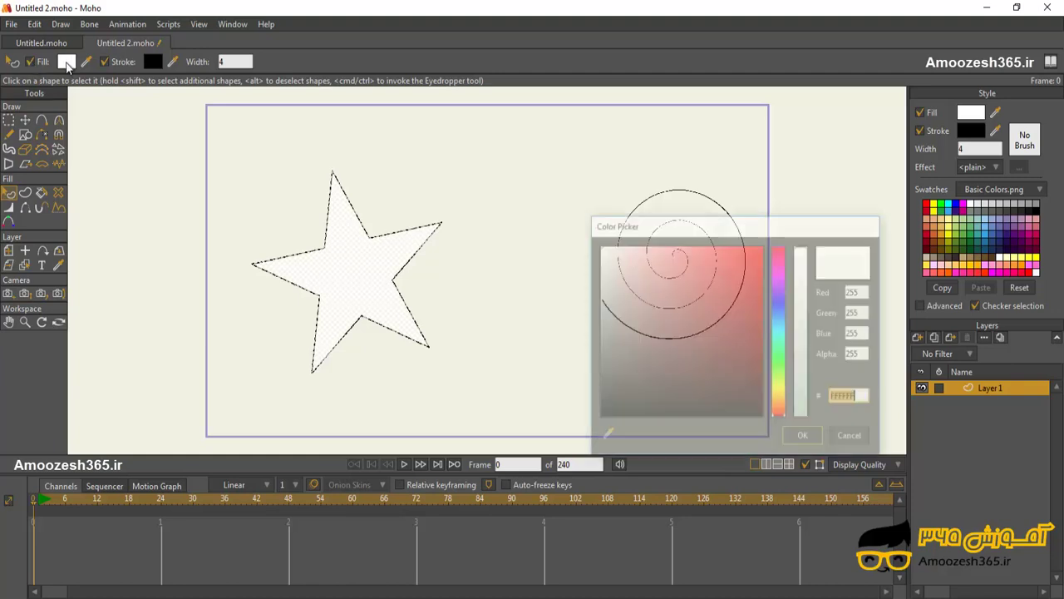
{"action": "mouse_move", "coordinate": [760, 237]}
{"action": "left_mouse_down"}
{"action": "mouse_move", "coordinate": [774, 161]}
{"action": "mouse_move", "coordinate": [708, 183]}
{"action": "mouse_move", "coordinate": [751, 208]}
{"action": "mouse_move", "coordinate": [748, 240]}
{"action": "mouse_move", "coordinate": [740, 267]}
{"action": "mouse_move", "coordinate": [687, 300]}
{"action": "mouse_move", "coordinate": [632, 204]}
{"action": "mouse_move", "coordinate": [707, 230]}
{"action": "mouse_move", "coordinate": [717, 247]}
{"action": "left_mouse_up"}
{"action": "left_click", "coordinate": [733, 229]}
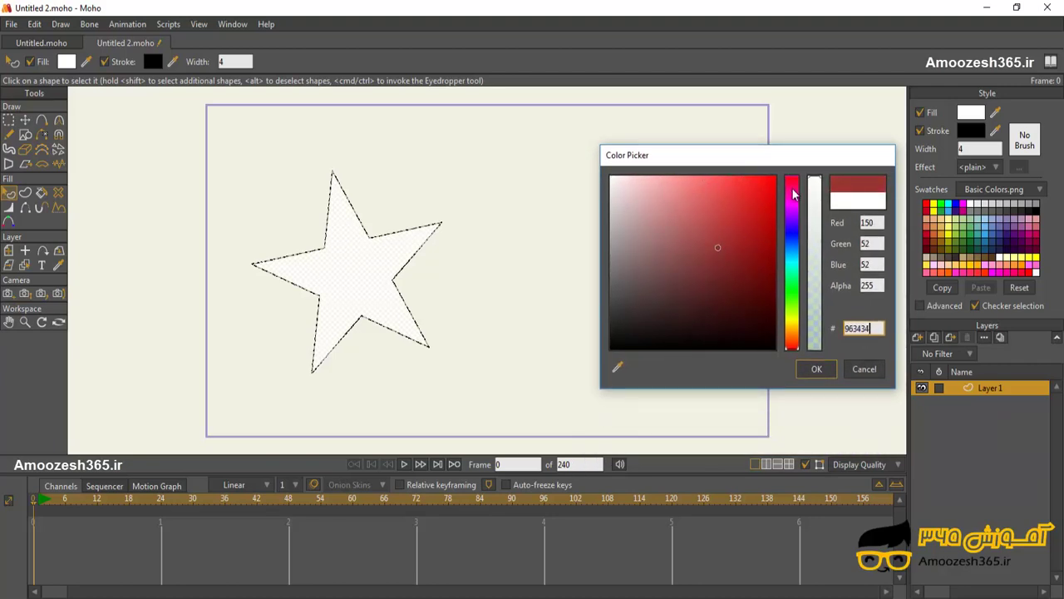
{"action": "left_click_drag", "start_coordinate": [790, 194], "coordinate": [792, 281]}
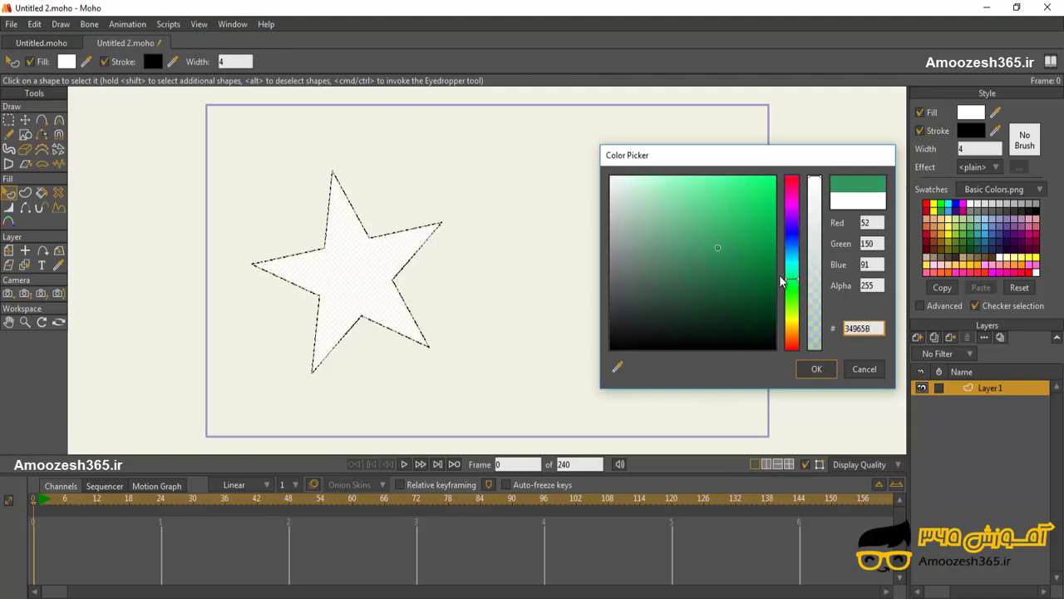
{"action": "mouse_move", "coordinate": [744, 239]}
{"action": "left_mouse_down"}
{"action": "mouse_move", "coordinate": [732, 200]}
{"action": "mouse_move", "coordinate": [701, 179]}
{"action": "left_mouse_up"}
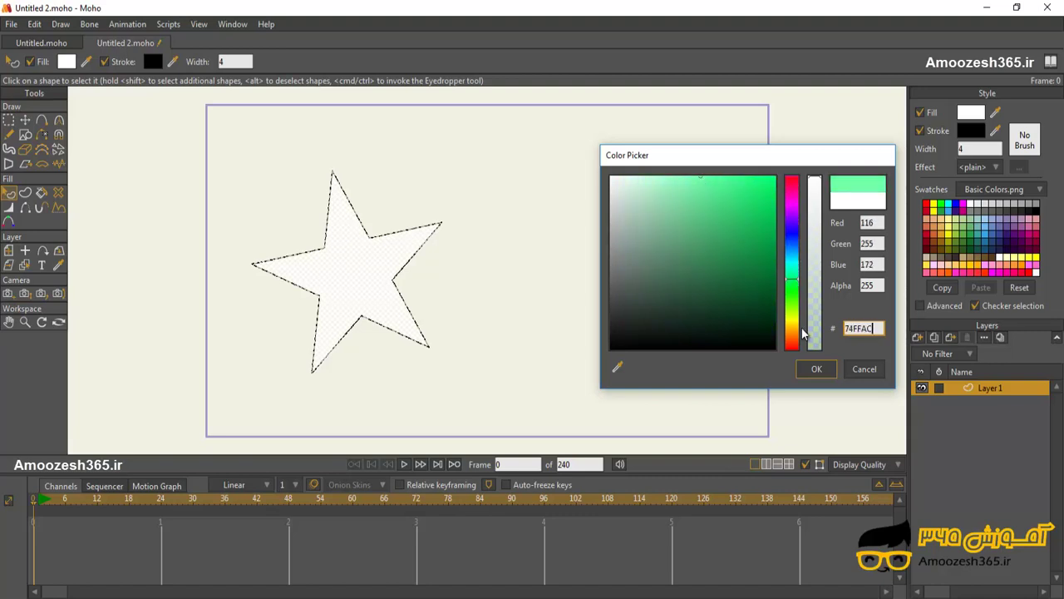
{"action": "left_click_drag", "start_coordinate": [794, 334], "coordinate": [794, 342]}
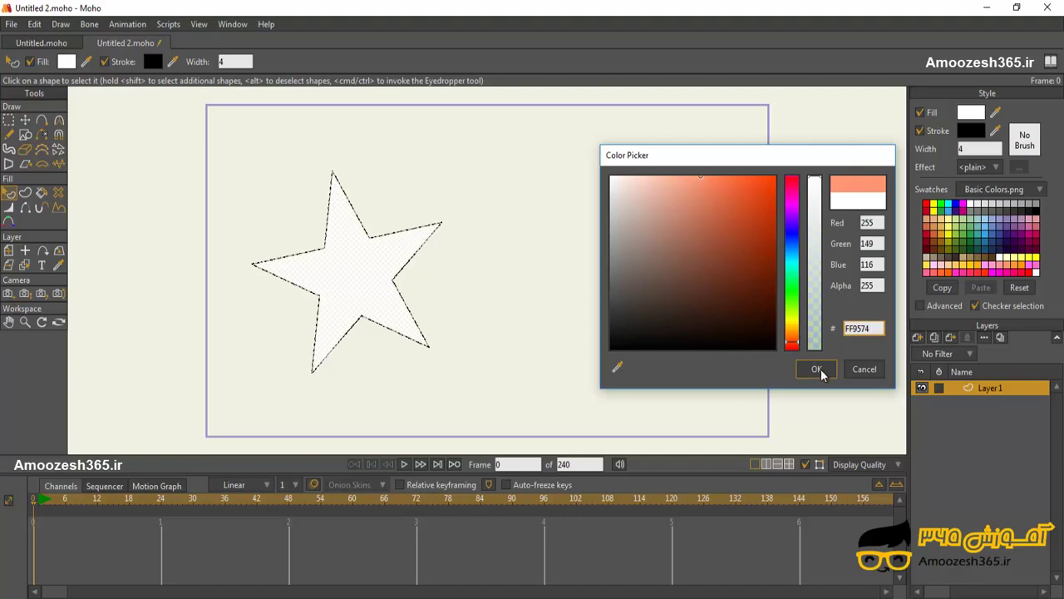
{"action": "left_click", "coordinate": [819, 372]}
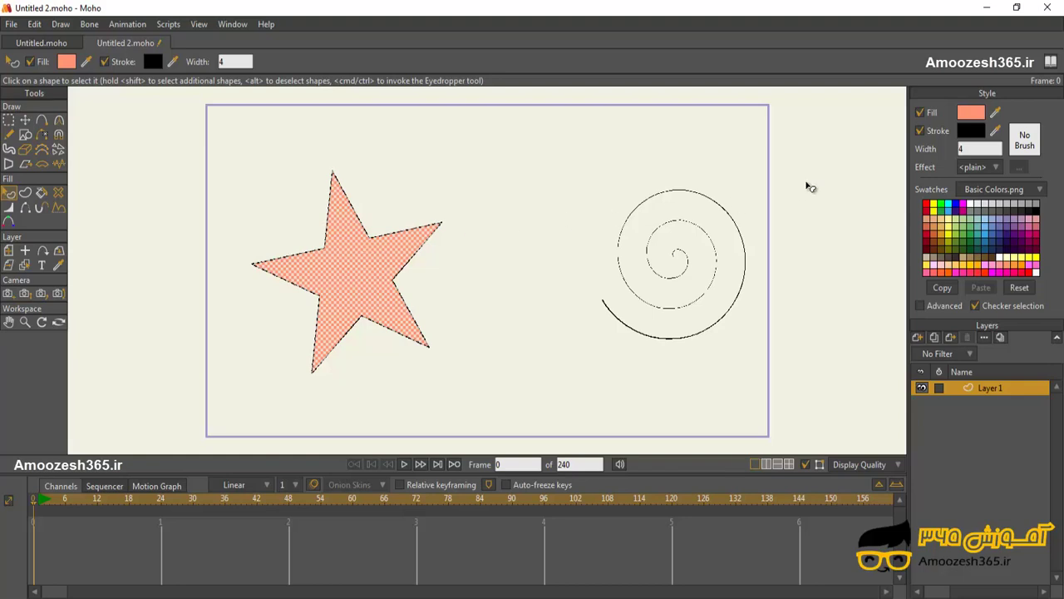
Change the star's fill to turquoise 60E4DF from the Style settings, previewing other colours on the shape before confirming.
{"action": "left_click", "coordinate": [970, 116]}
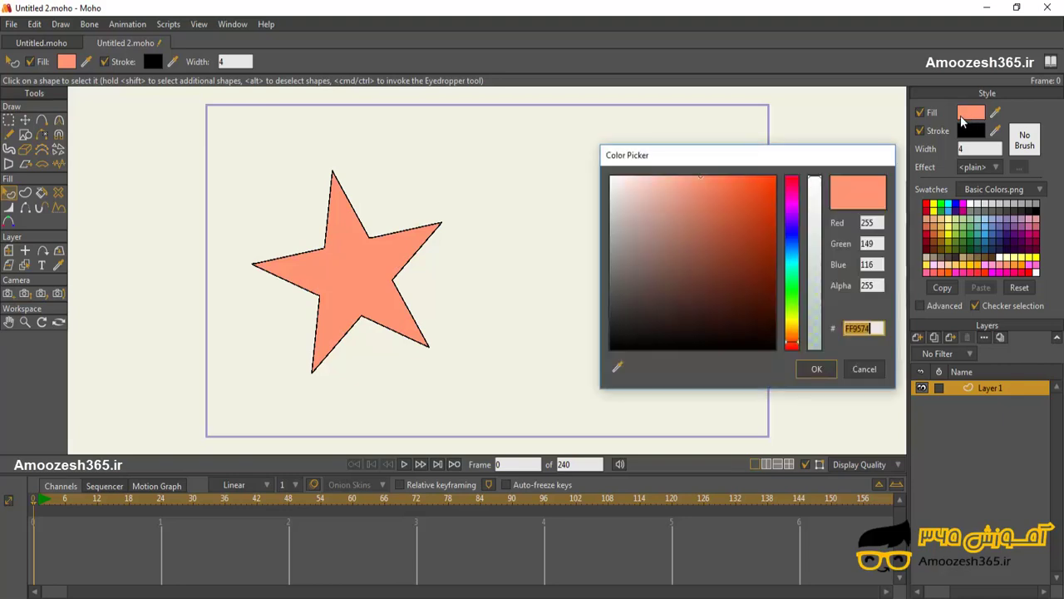
{"action": "left_click_drag", "start_coordinate": [735, 163], "coordinate": [702, 167]}
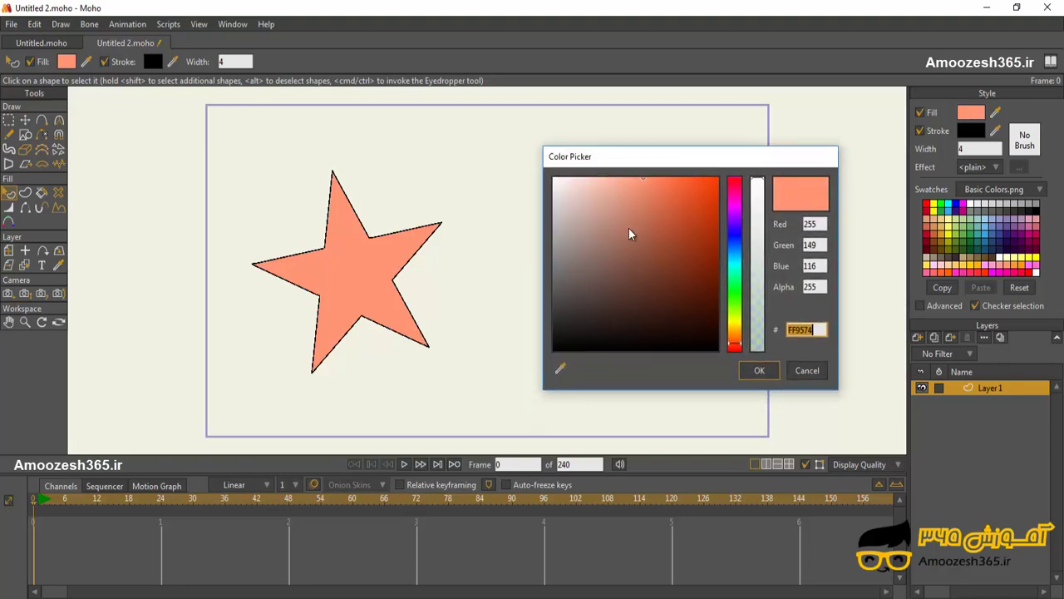
{"action": "mouse_move", "coordinate": [649, 225]}
{"action": "left_mouse_down"}
{"action": "mouse_move", "coordinate": [674, 218]}
{"action": "mouse_move", "coordinate": [614, 258]}
{"action": "mouse_move", "coordinate": [657, 198]}
{"action": "mouse_move", "coordinate": [590, 272]}
{"action": "mouse_move", "coordinate": [560, 339]}
{"action": "left_mouse_up"}
{"action": "left_click_drag", "start_coordinate": [552, 243], "coordinate": [719, 270]}
{"action": "left_click", "coordinate": [735, 337]}
{"action": "left_click_drag", "start_coordinate": [735, 337], "coordinate": [735, 265]}
{"action": "left_click_drag", "start_coordinate": [674, 290], "coordinate": [651, 200]}
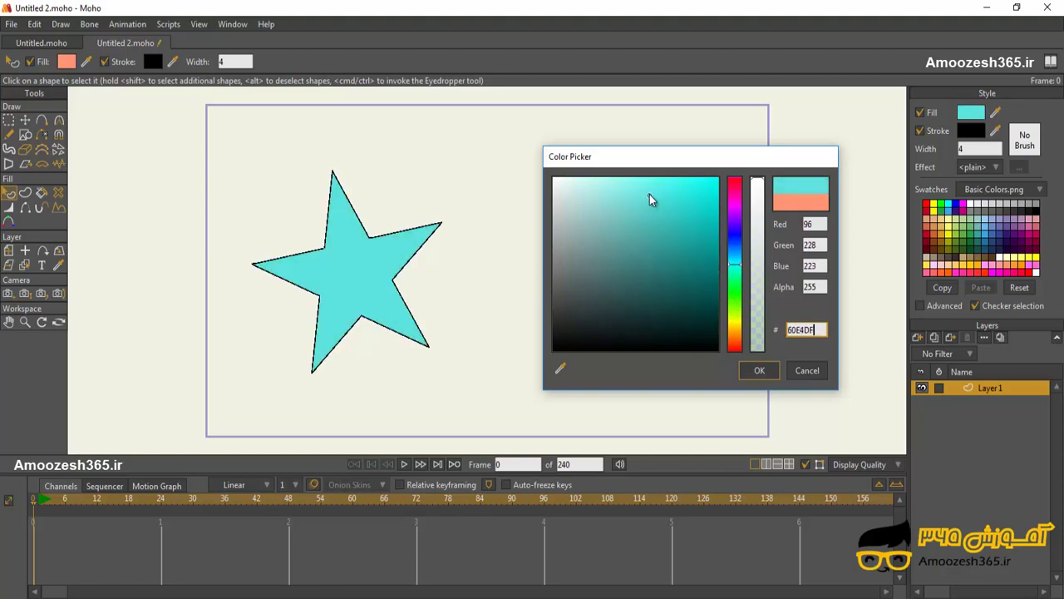
{"action": "left_click", "coordinate": [759, 373]}
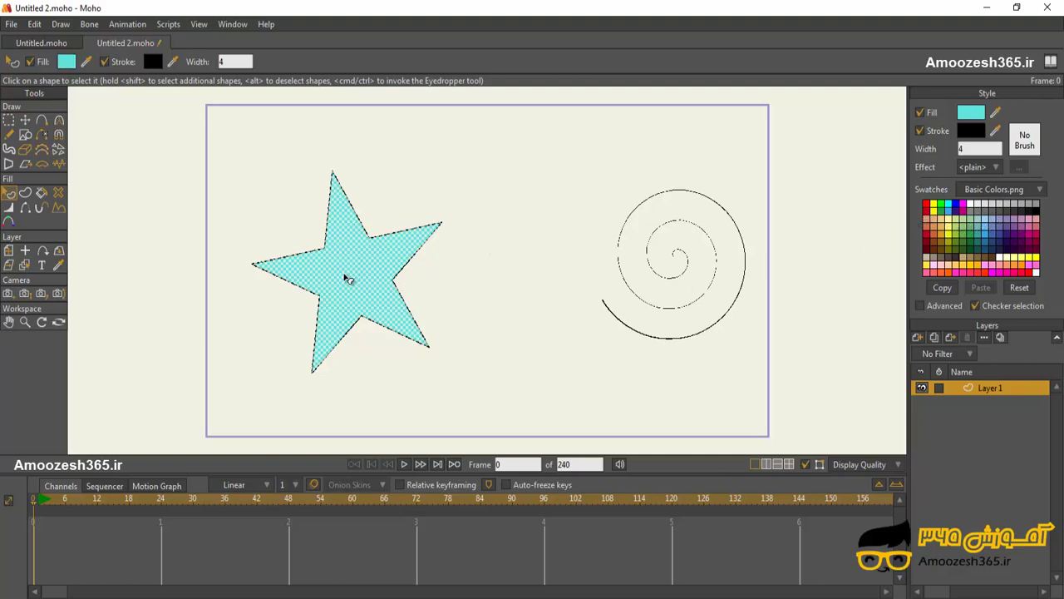
Toggle the star's stroke off and on repeatedly, leaving it enabled.
{"action": "left_click", "coordinate": [104, 62]}
{"action": "left_click", "coordinate": [104, 62]}
{"action": "left_click", "coordinate": [104, 63]}
{"action": "left_click", "coordinate": [104, 63]}
{"action": "left_click", "coordinate": [104, 62]}
{"action": "left_click", "coordinate": [104, 63]}
{"action": "left_click", "coordinate": [104, 62]}
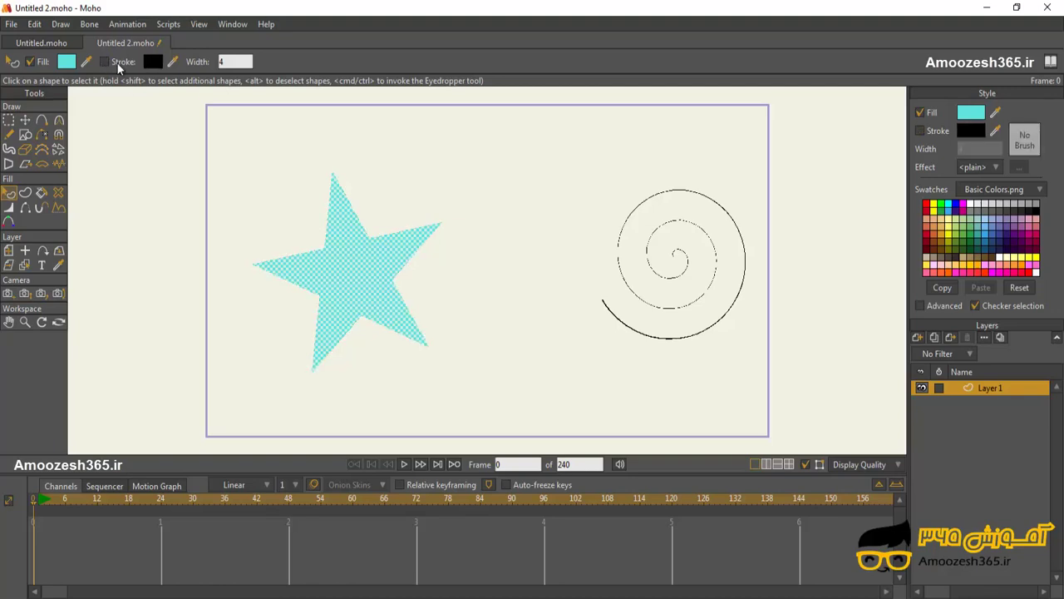
{"action": "left_click", "coordinate": [118, 64]}
{"action": "left_click", "coordinate": [118, 64]}
{"action": "left_click", "coordinate": [118, 64]}
{"action": "left_click", "coordinate": [118, 64]}
{"action": "left_click", "coordinate": [118, 64]}
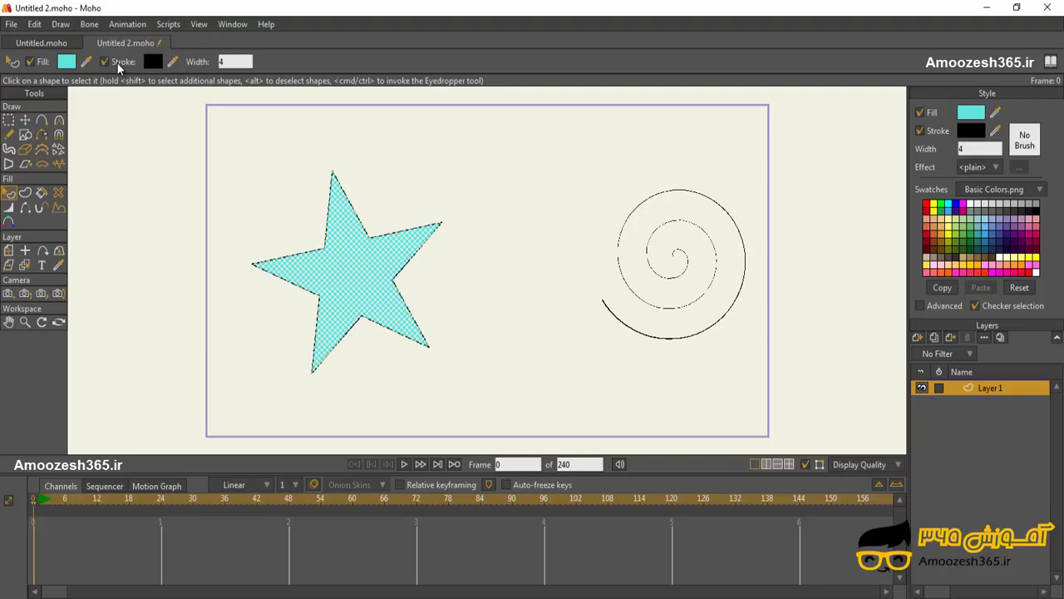
{"action": "left_click", "coordinate": [118, 64]}
{"action": "left_click", "coordinate": [118, 64]}
Change the star's stroke from the tool options to a dark red in the colour picker.
{"action": "left_click", "coordinate": [157, 63]}
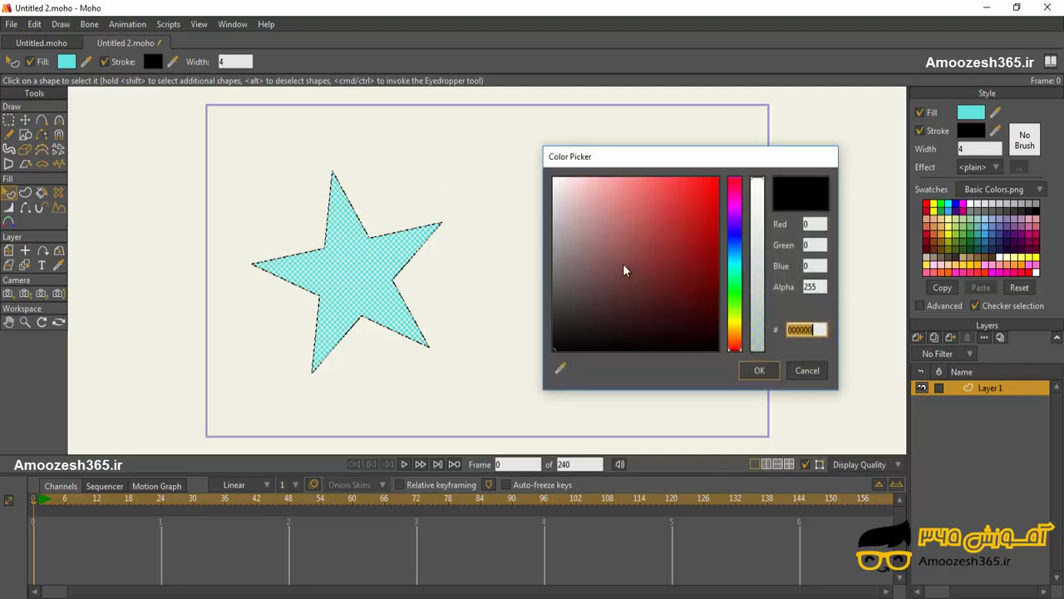
{"action": "left_click", "coordinate": [716, 181]}
{"action": "mouse_move", "coordinate": [710, 205]}
{"action": "left_mouse_down"}
{"action": "mouse_move", "coordinate": [649, 183]}
{"action": "mouse_move", "coordinate": [699, 286]}
{"action": "mouse_move", "coordinate": [713, 273]}
{"action": "left_mouse_up"}
{"action": "left_click", "coordinate": [758, 370]}
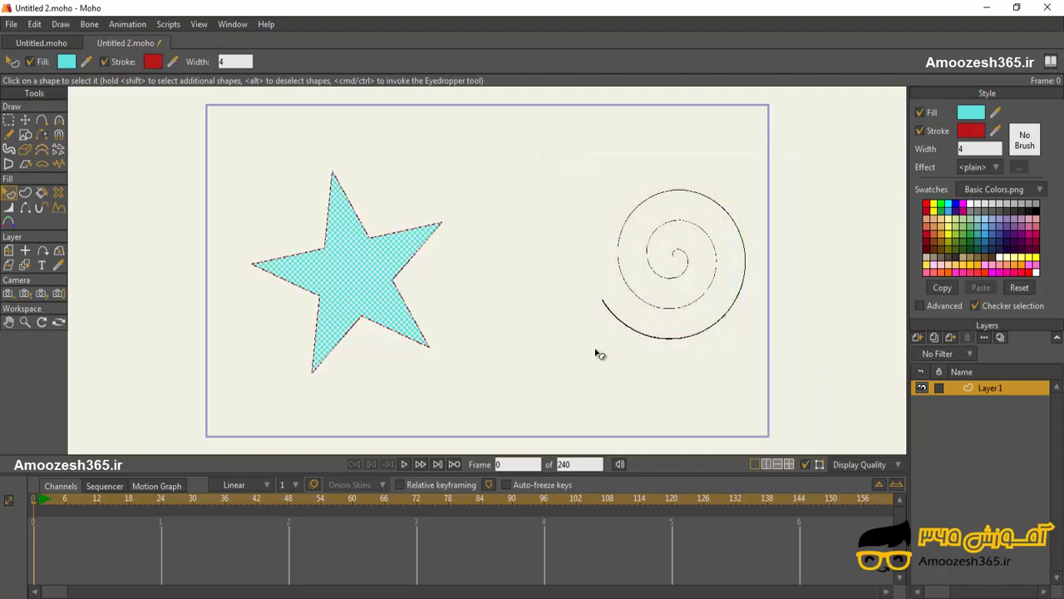
Change the star's stroke to purple 6F17B9 from the Style settings.
{"action": "left_click", "coordinate": [980, 135]}
{"action": "left_click_drag", "start_coordinate": [736, 249], "coordinate": [742, 223]}
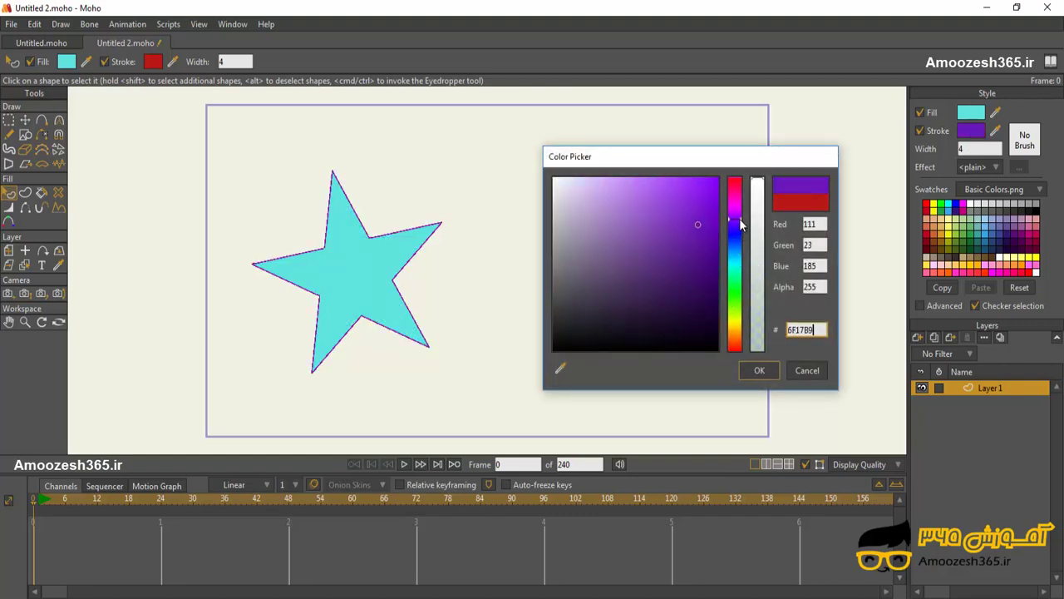
{"action": "left_click", "coordinate": [759, 371]}
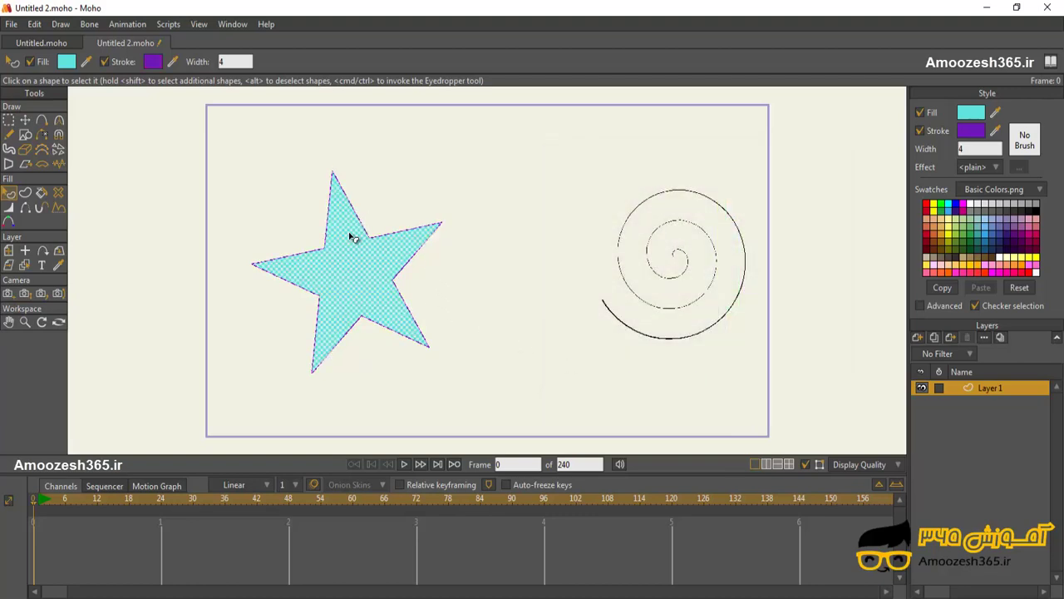
Set the star's stroke width to 38, trying thicker values up to 54 first.
{"action": "double_click", "coordinate": [222, 62]}
{"action": "type", "text": "5"}
{"action": "key", "text": "Return"}
{"action": "scroll", "coordinate": [232, 62], "scroll_direction": "up", "scroll_amount": 19}
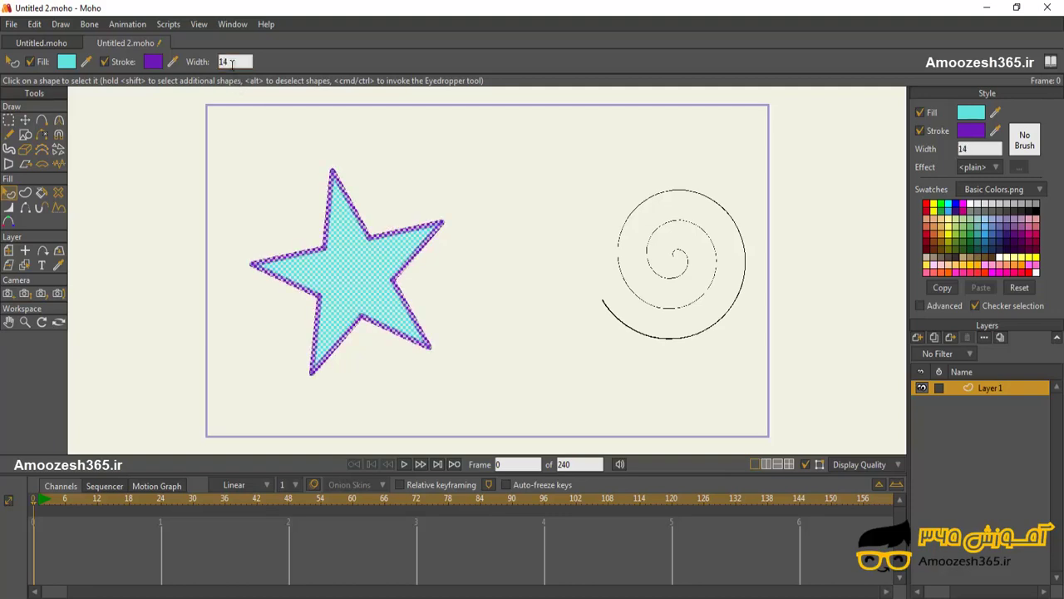
{"action": "scroll", "coordinate": [232, 62], "scroll_direction": "up", "scroll_amount": 19}
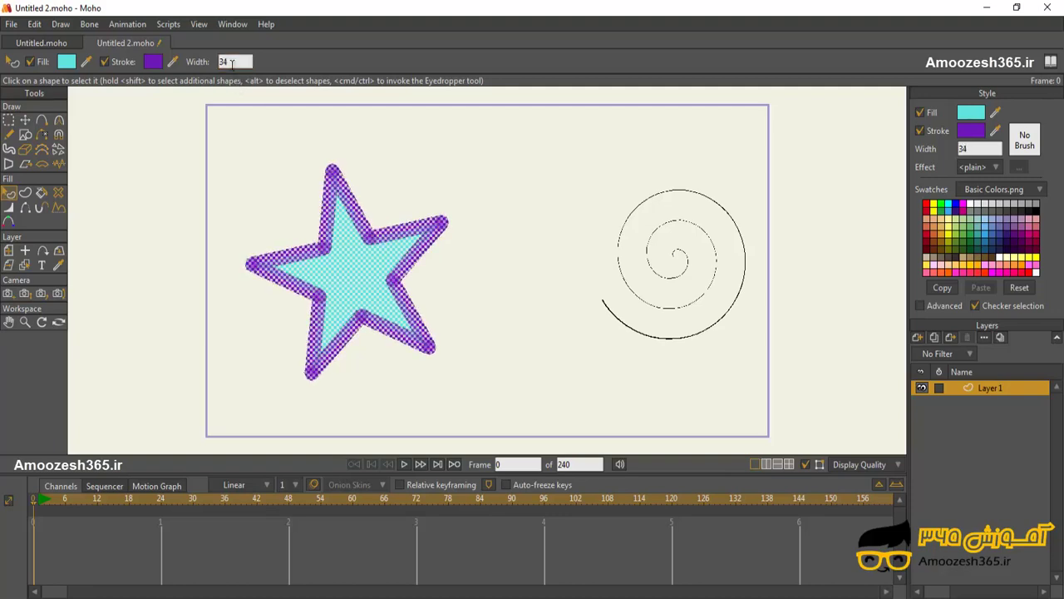
{"action": "scroll", "coordinate": [232, 63], "scroll_direction": "up", "scroll_amount": 1}
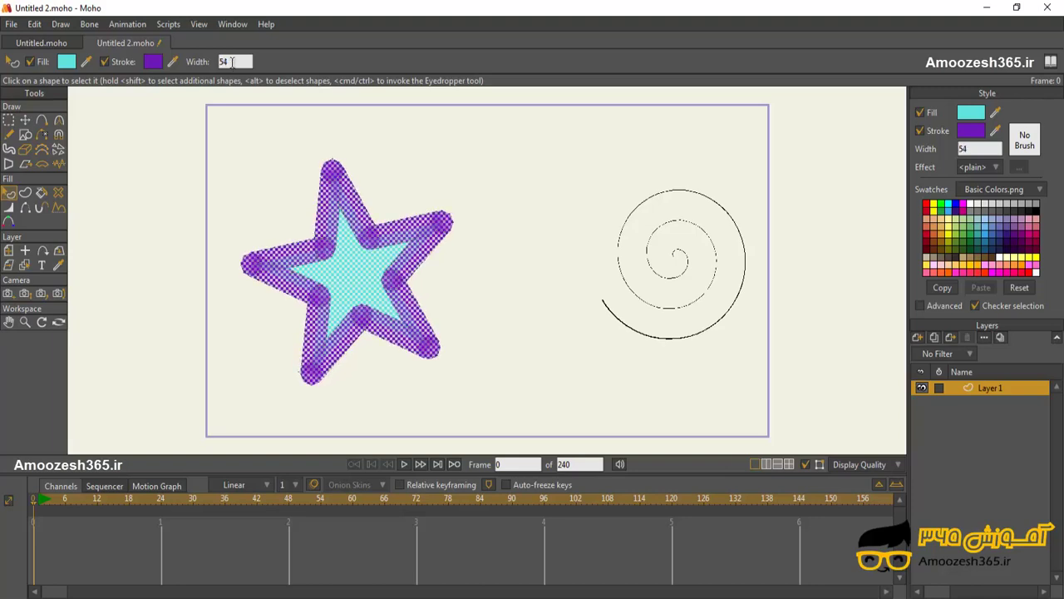
{"action": "scroll", "coordinate": [232, 62], "scroll_direction": "down", "scroll_amount": 6}
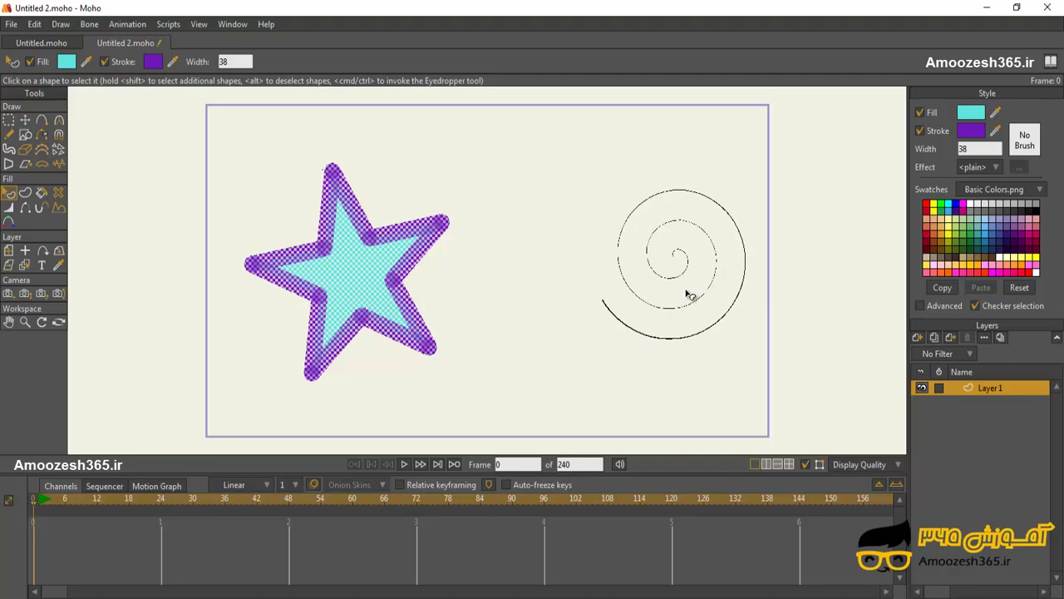
Select the spiral and the star together and increase their shared stroke width to 56.
{"action": "left_click", "coordinate": [636, 334]}
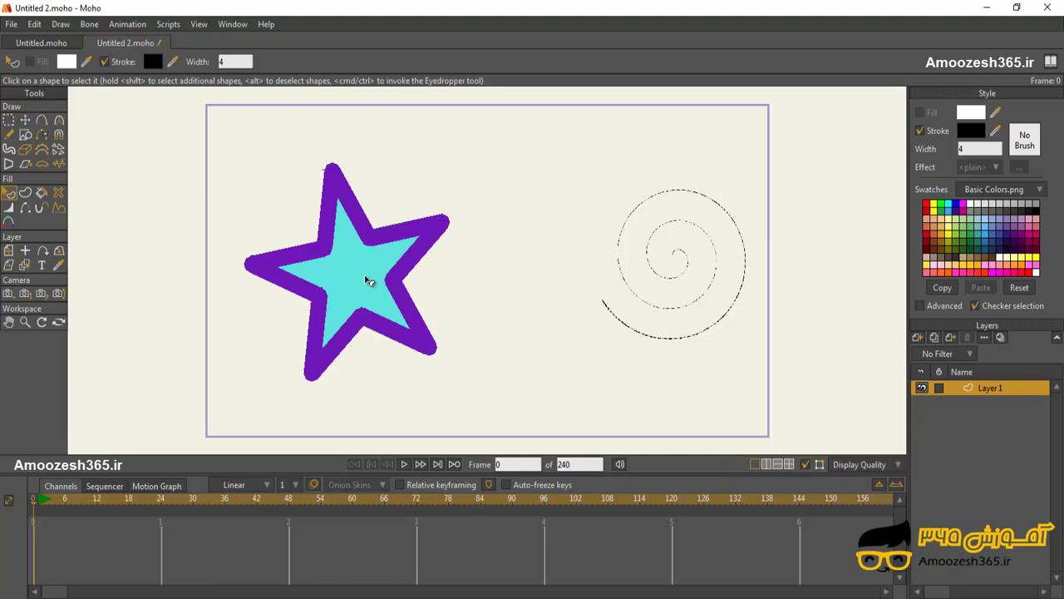
{"action": "left_click", "coordinate": [369, 281]}
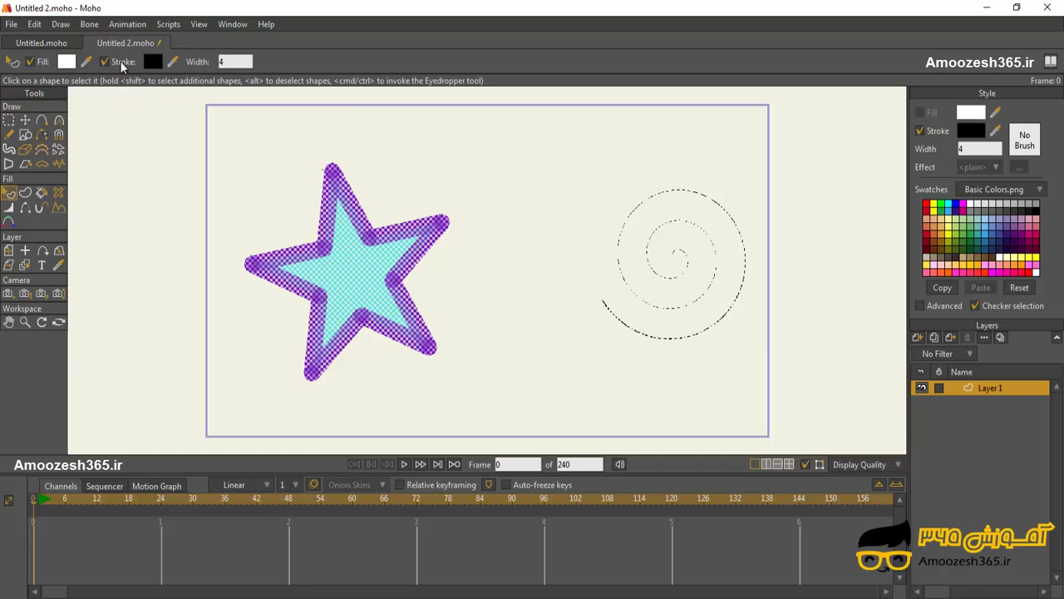
{"action": "left_click", "coordinate": [121, 66]}
{"action": "left_click", "coordinate": [122, 66]}
{"action": "type", "text": "21"}
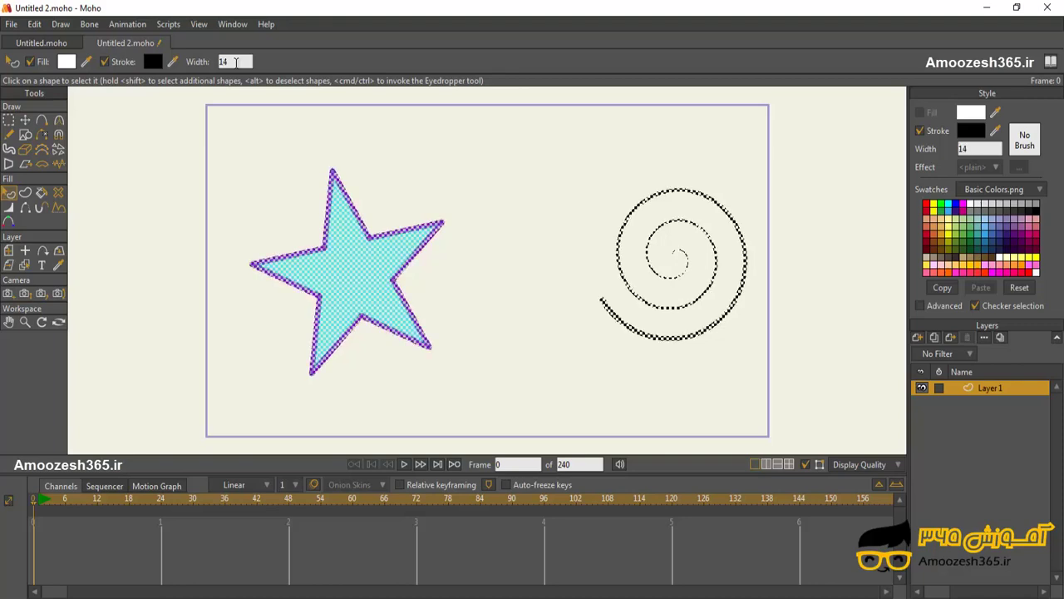
{"action": "scroll", "coordinate": [236, 61], "scroll_direction": "up", "scroll_amount": 20}
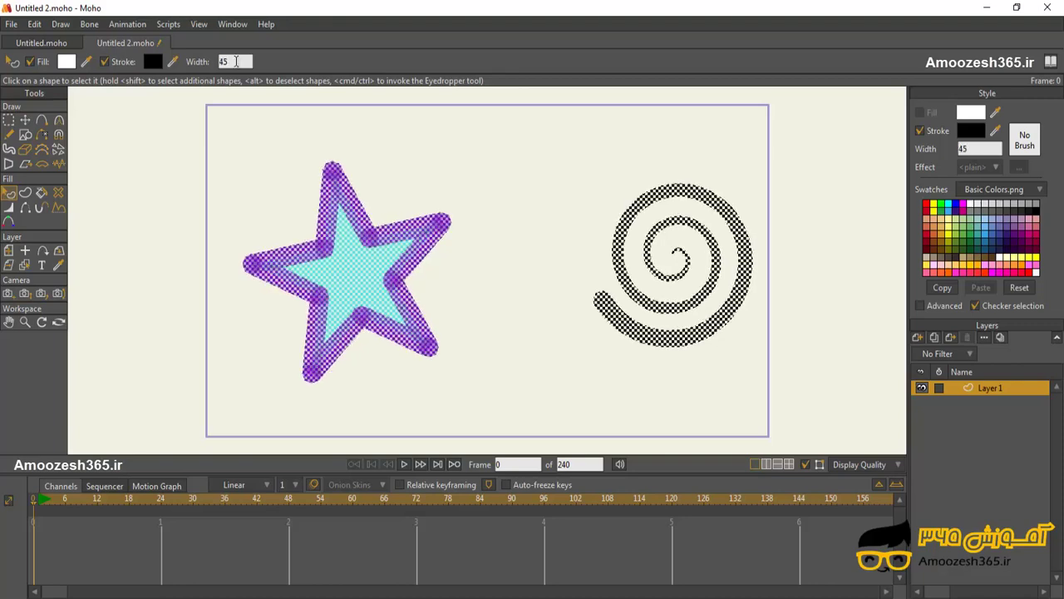
{"action": "scroll", "coordinate": [236, 62], "scroll_direction": "up", "scroll_amount": 11}
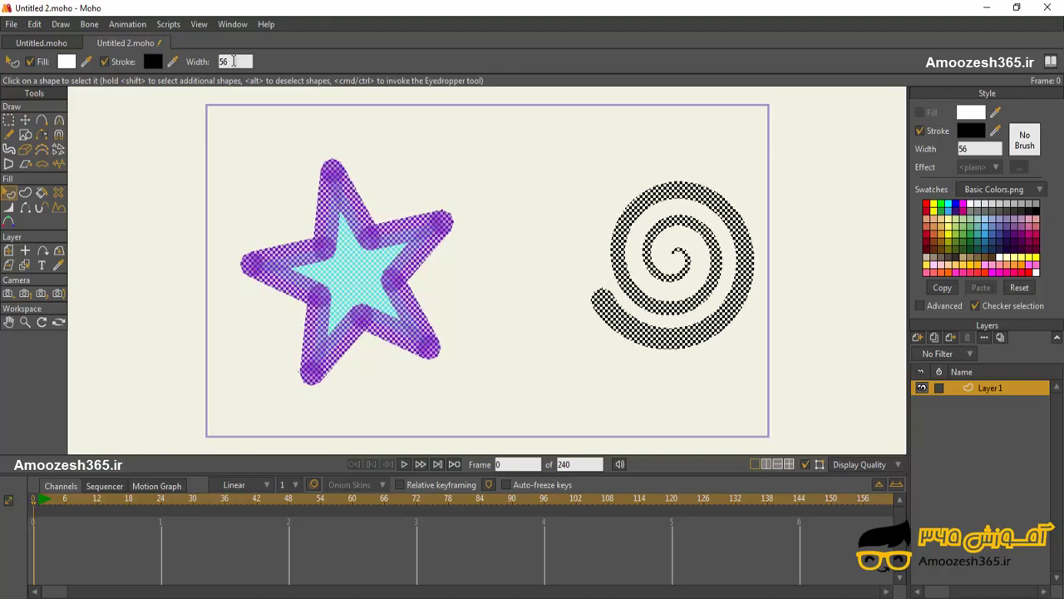
Set the stroke of both selected shapes to bright red and deselect the star and the spiral one at a time.
{"action": "left_click", "coordinate": [152, 61]}
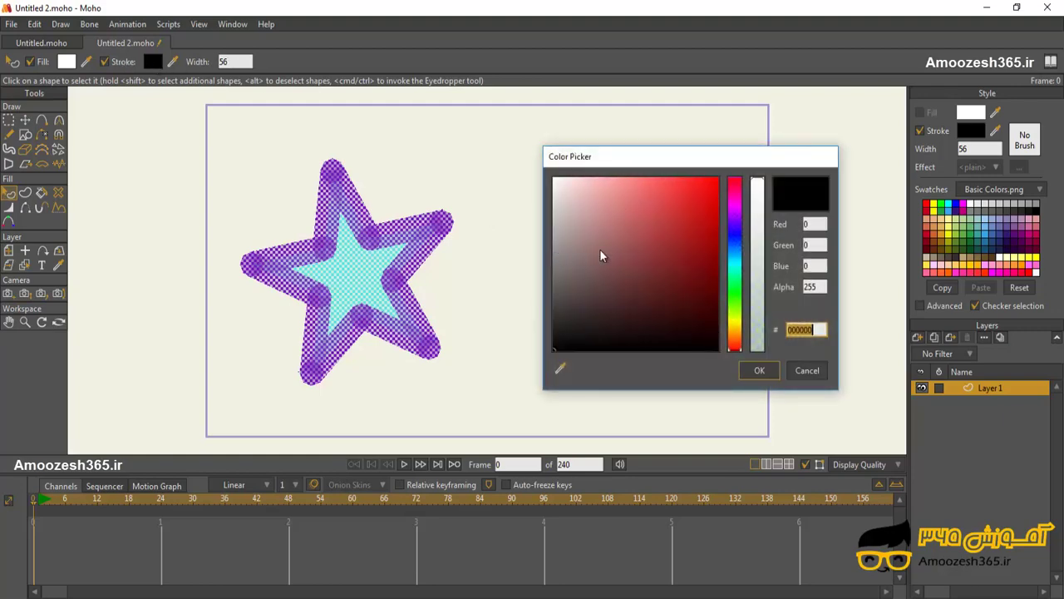
{"action": "left_click", "coordinate": [759, 371]}
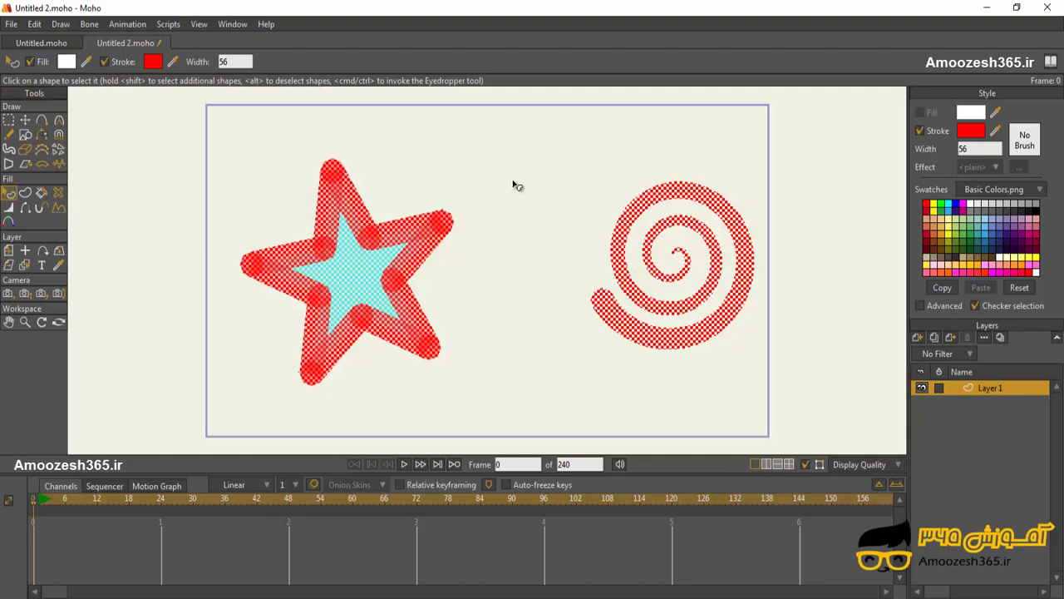
{"action": "left_click", "coordinate": [418, 251], "text": "alt"}
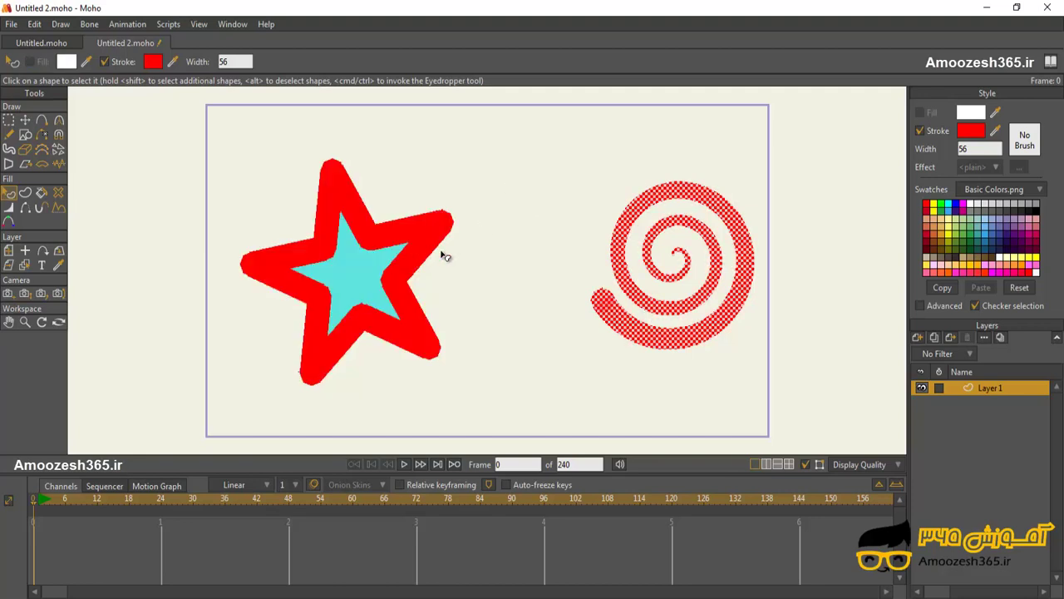
{"action": "left_click", "coordinate": [651, 304], "text": "alt"}
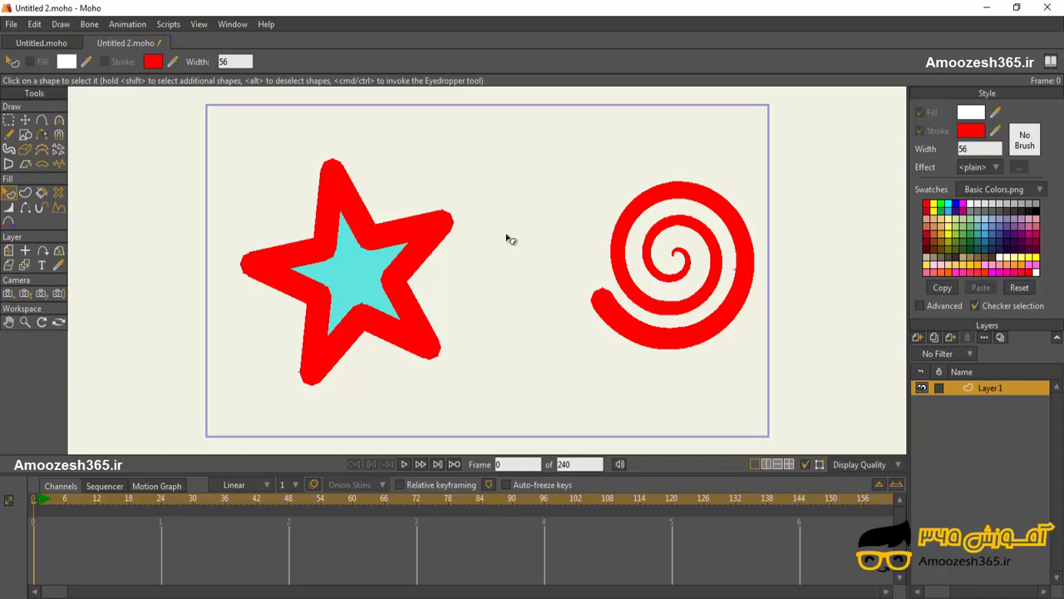
Select only the star and delete it from the layer.
{"action": "left_click", "coordinate": [431, 243]}
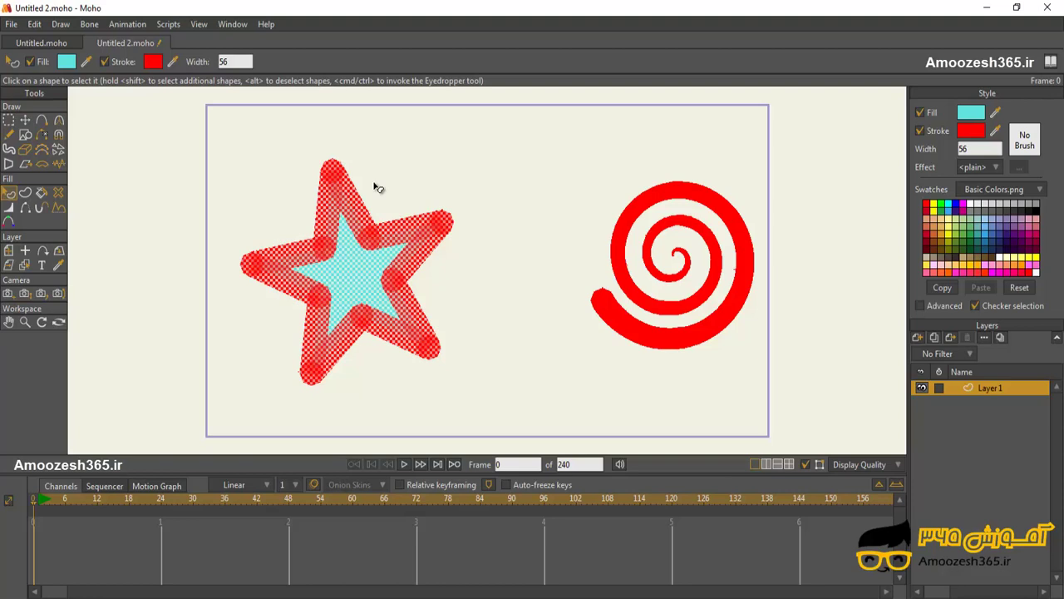
{"action": "key", "text": "Delete"}
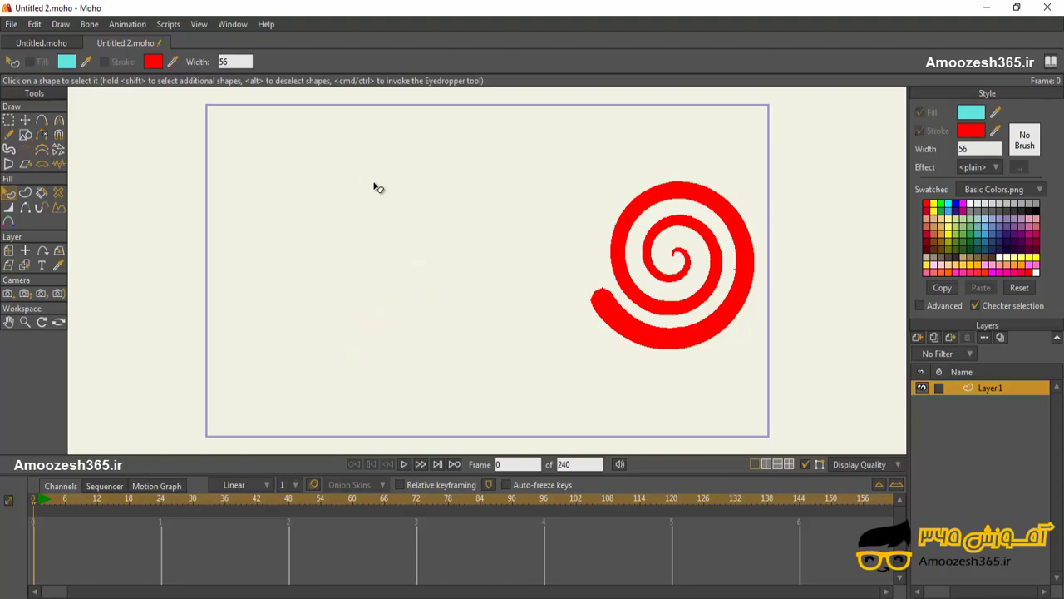